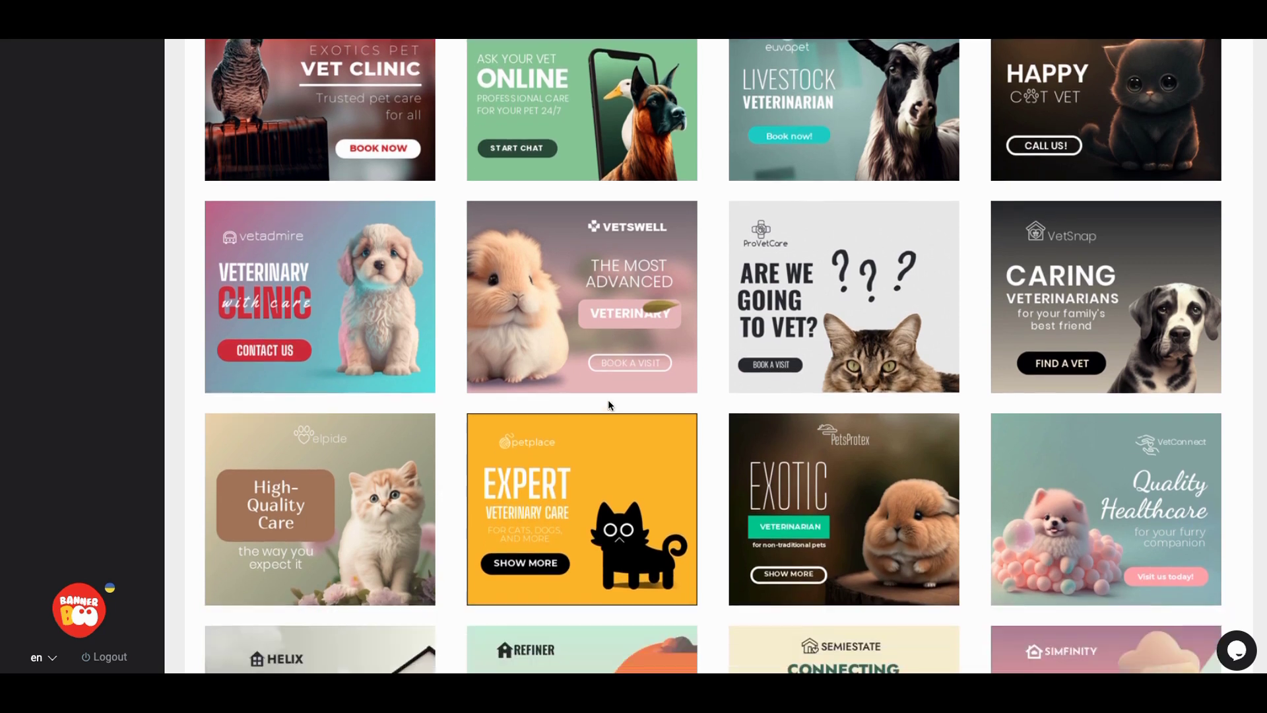
Browse the Inline rectangle (300x250) banner templates and the list of available banner sizes.
scroll(609, 401, down, 2)
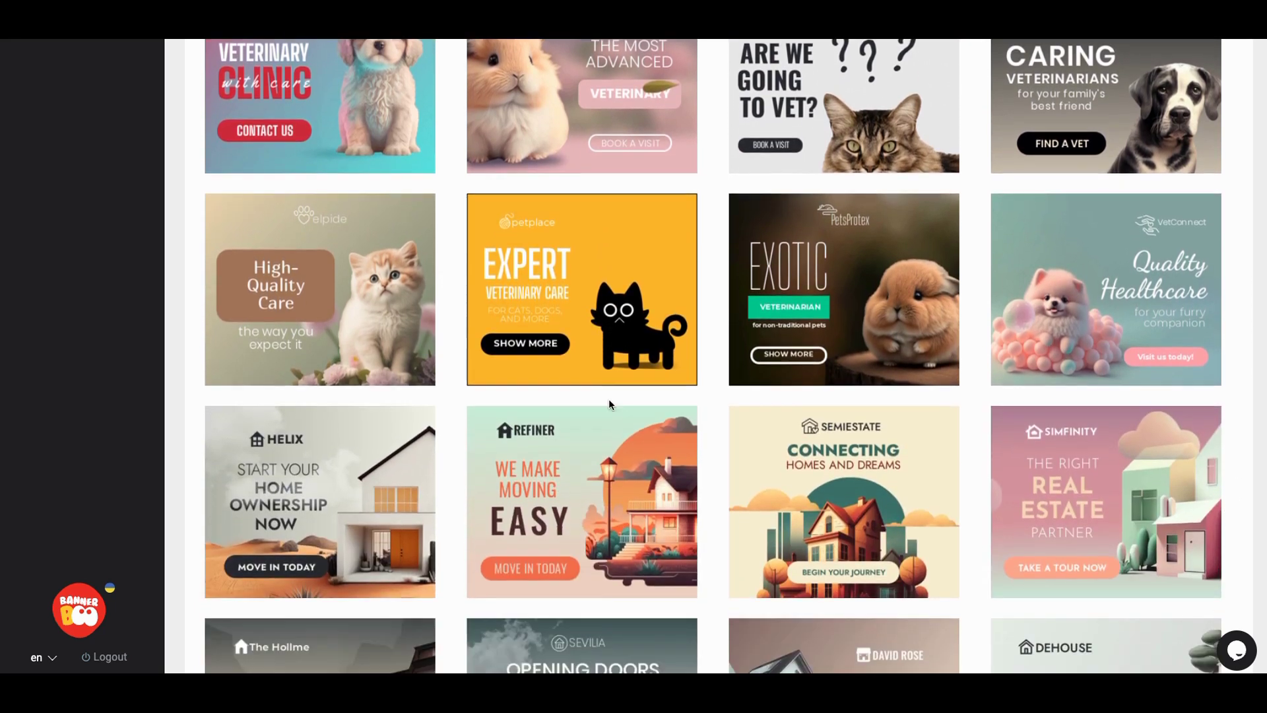
scroll(610, 403, up, 9)
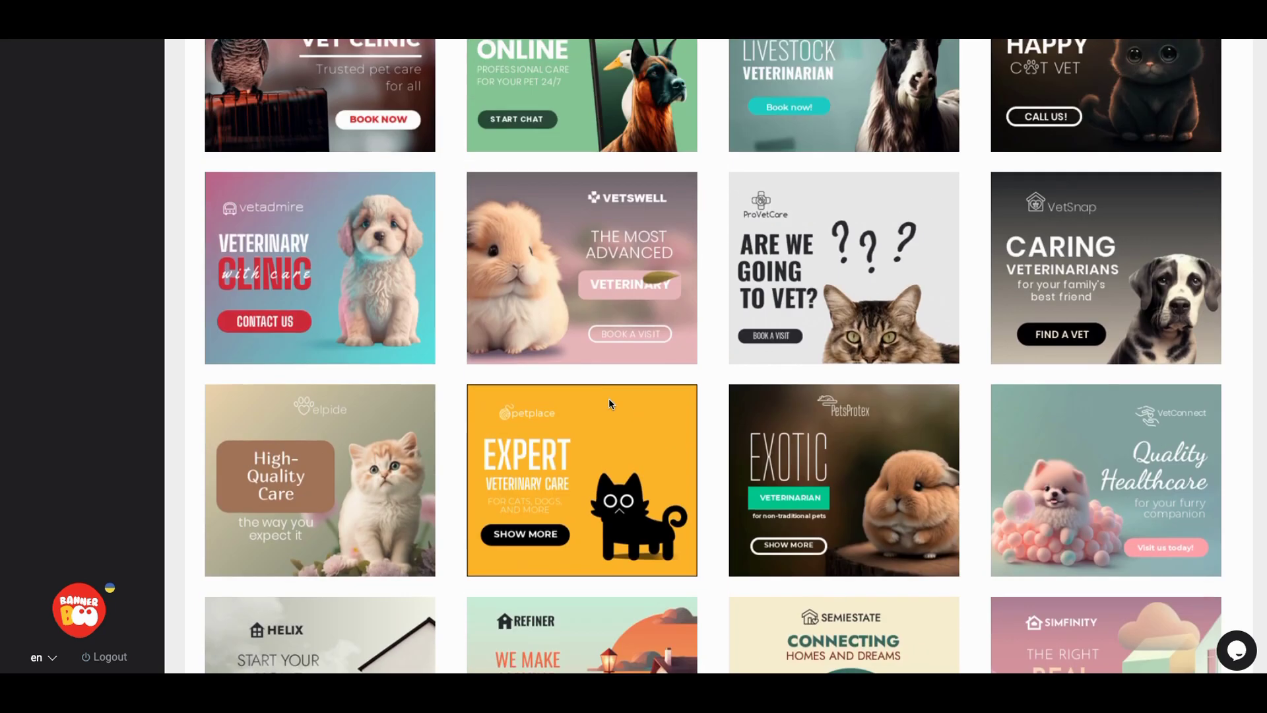
scroll(609, 398, up, 4)
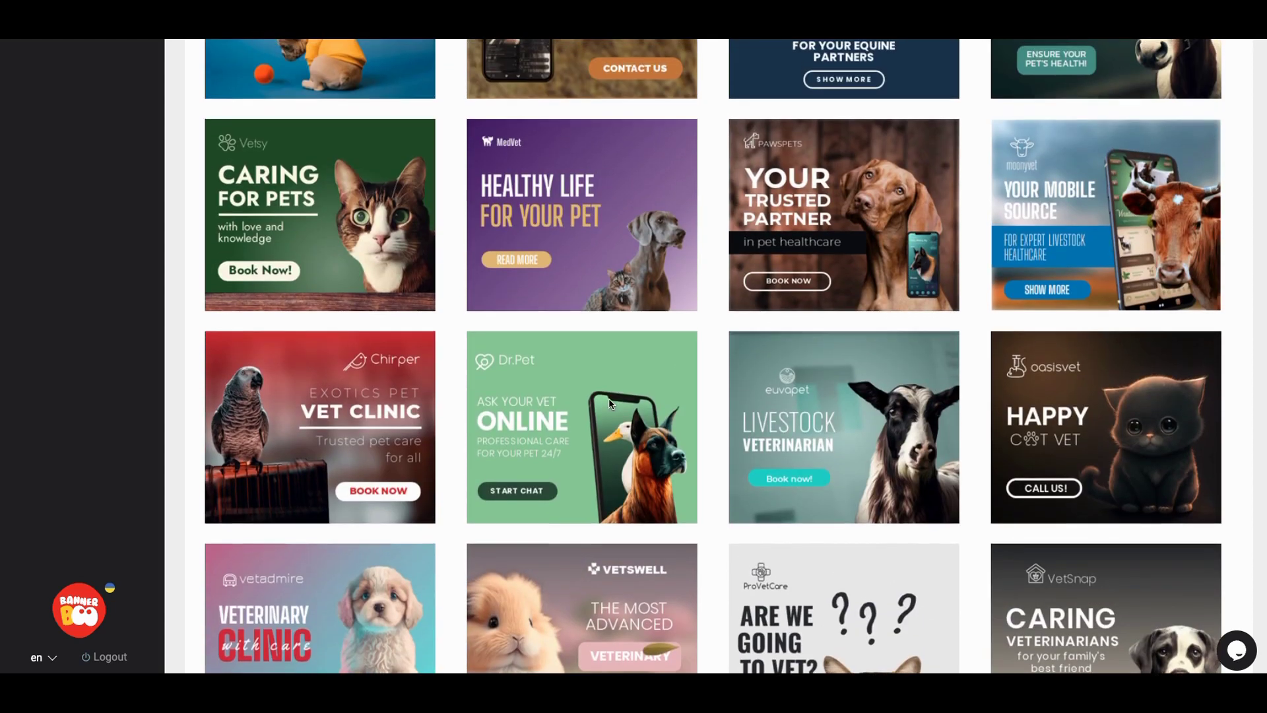
scroll(608, 403, up, 1)
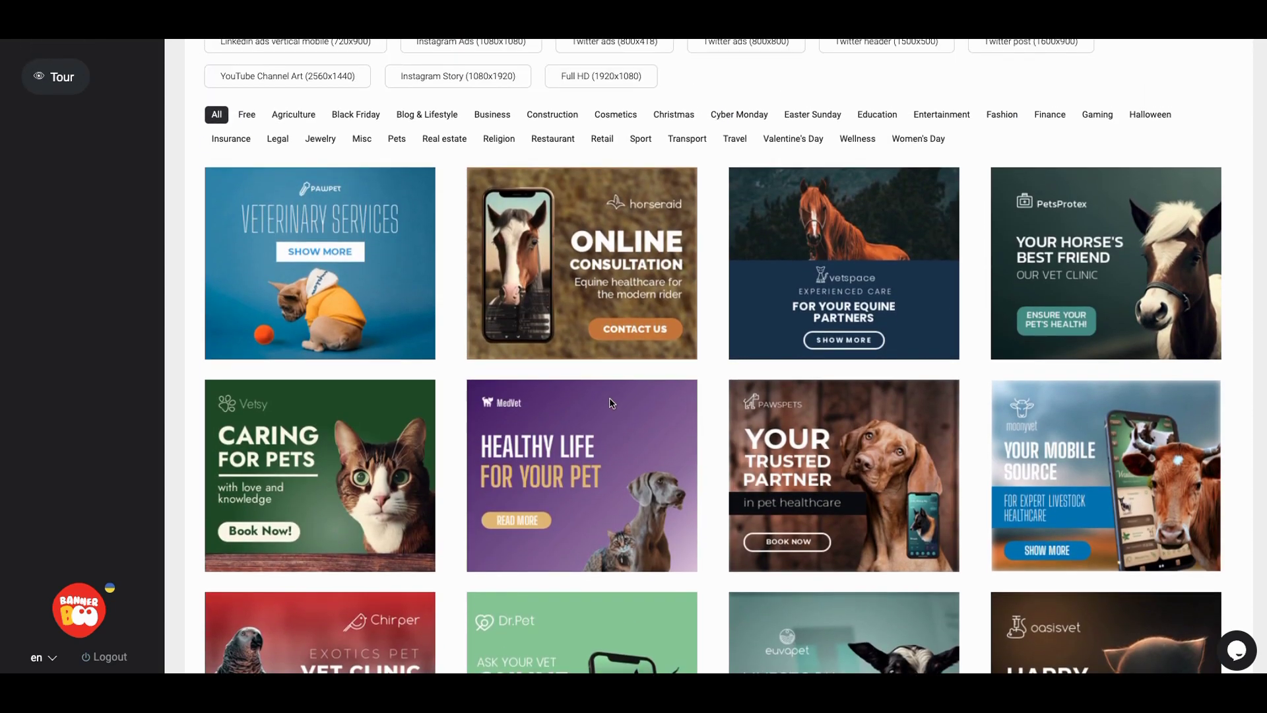
scroll(610, 401, down, 4)
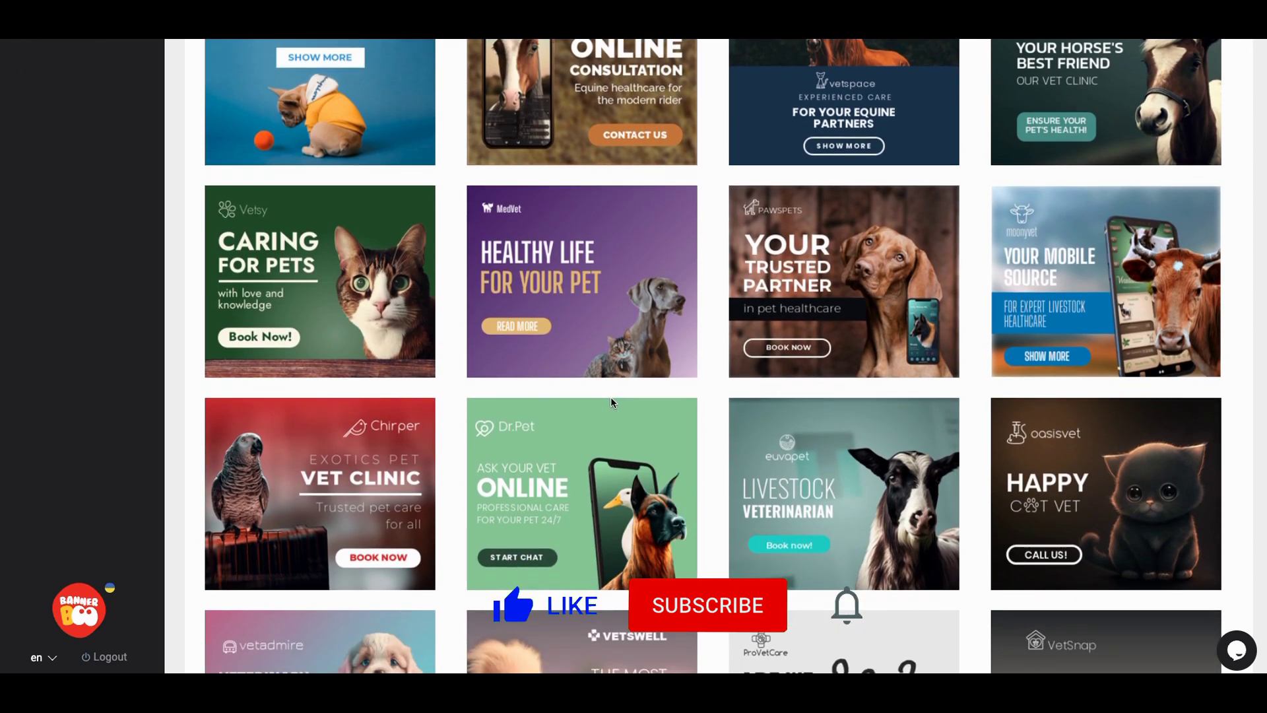
scroll(610, 401, down, 2)
scroll(612, 401, down, 4)
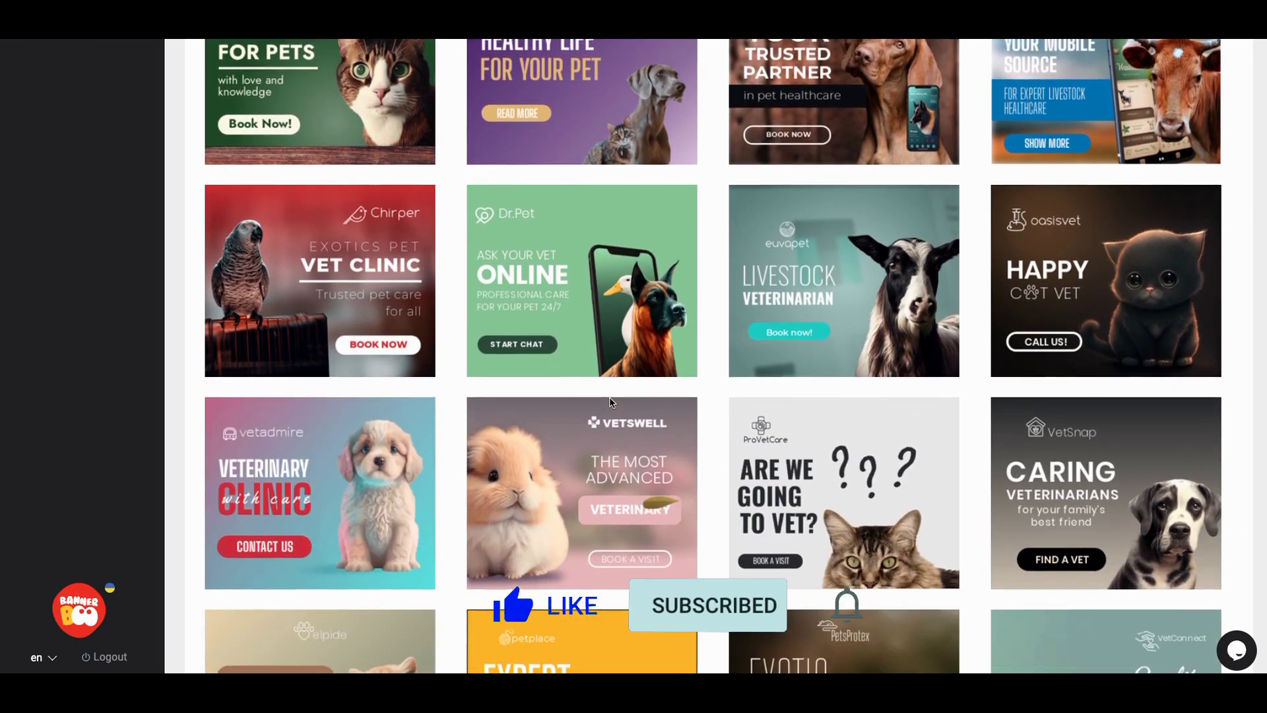
scroll(610, 401, down, 2)
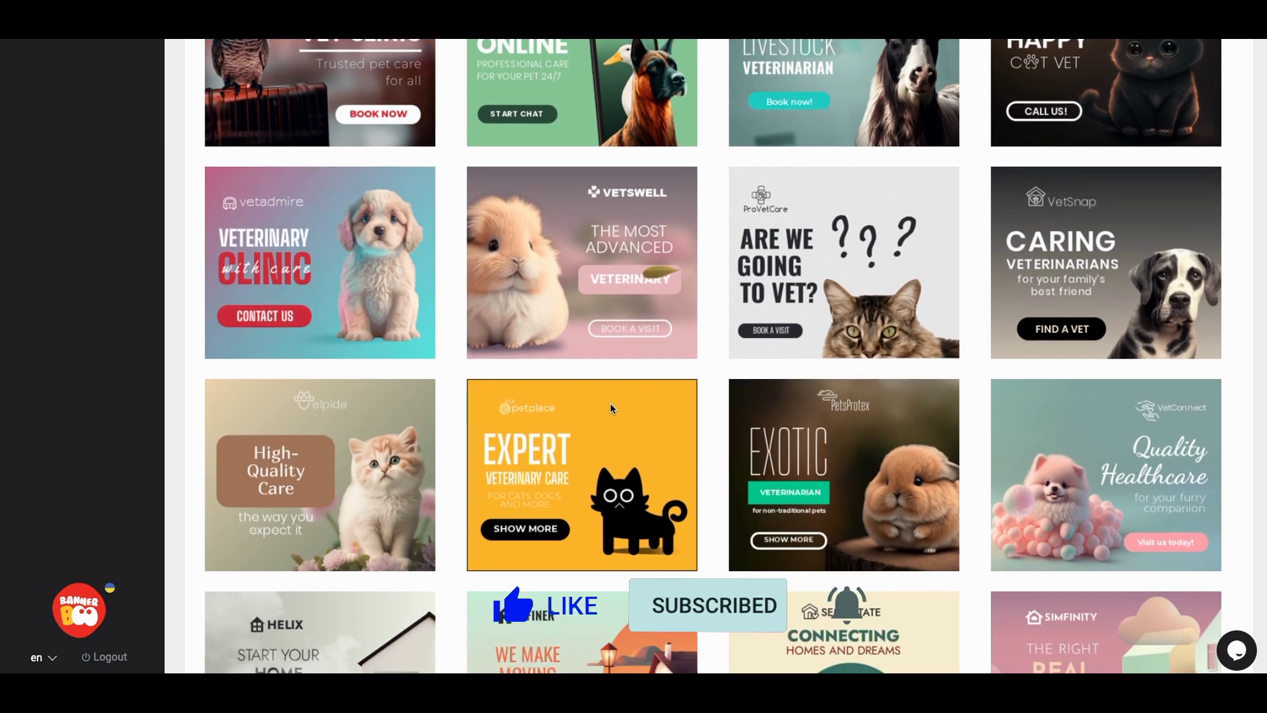
scroll(613, 407, up, 5)
scroll(613, 406, up, 7)
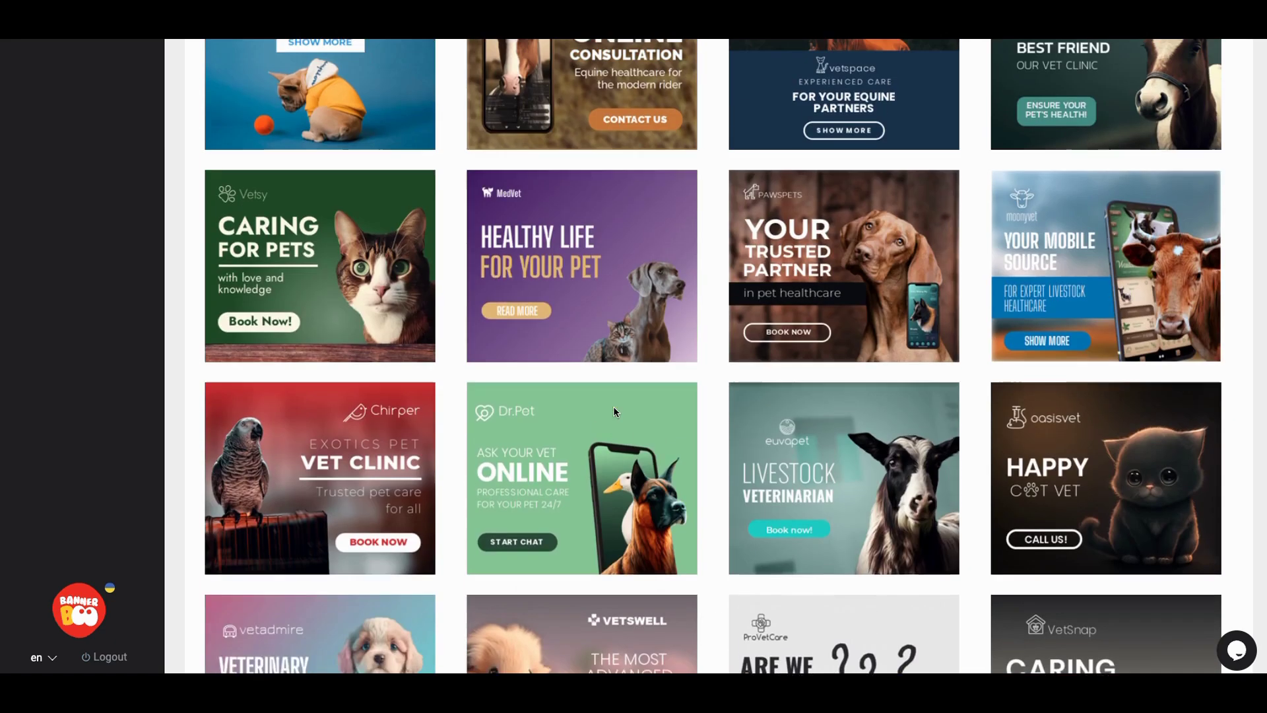
scroll(615, 409, up, 4)
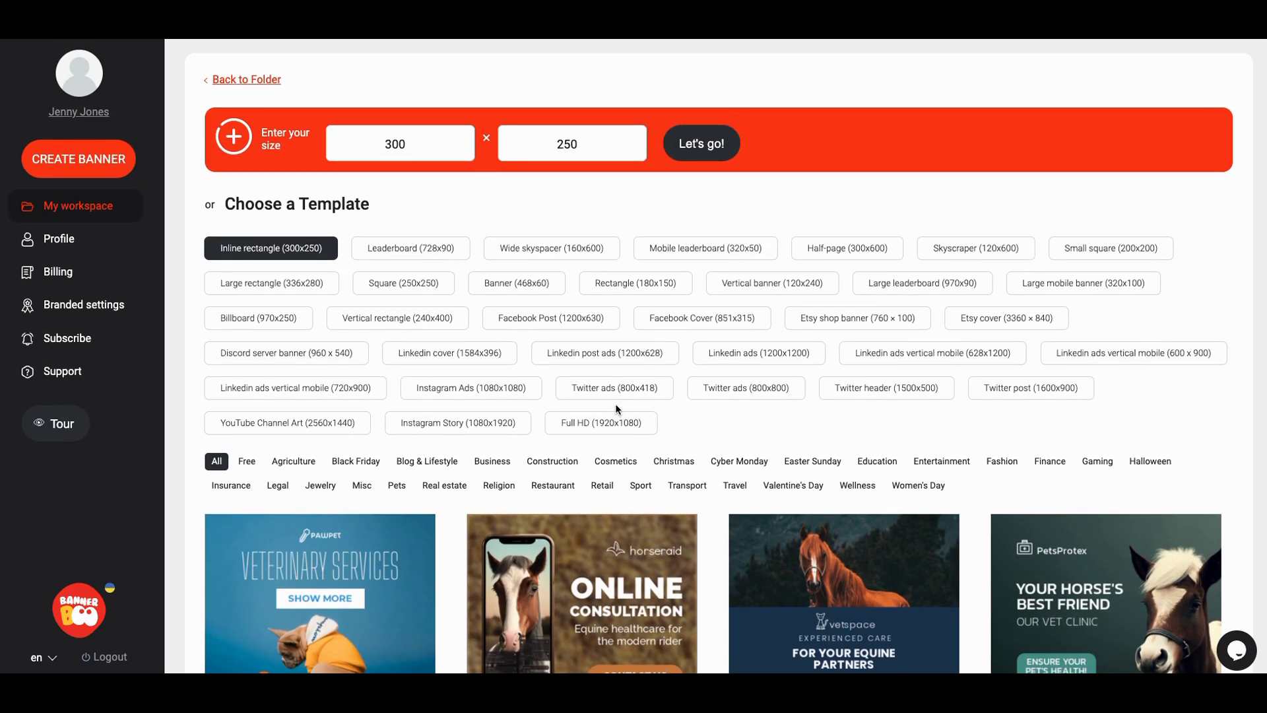
scroll(676, 398, down, 2)
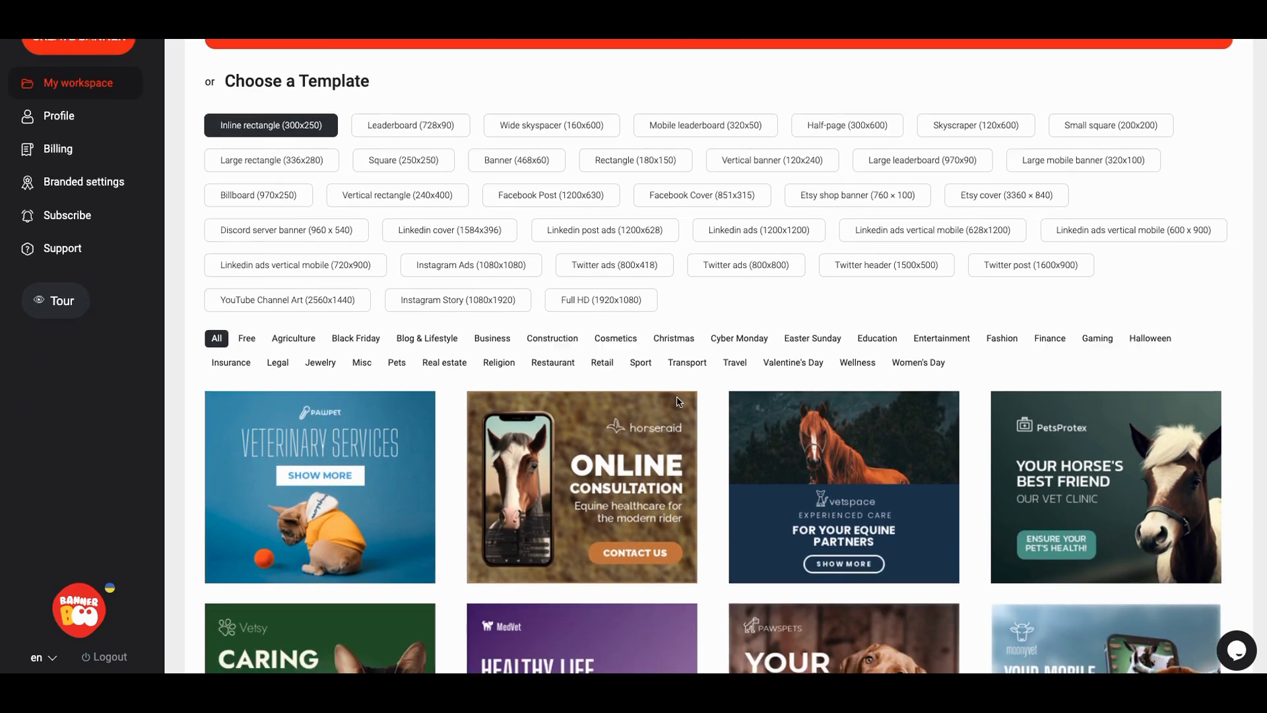
scroll(678, 401, down, 2)
scroll(678, 401, down, 1)
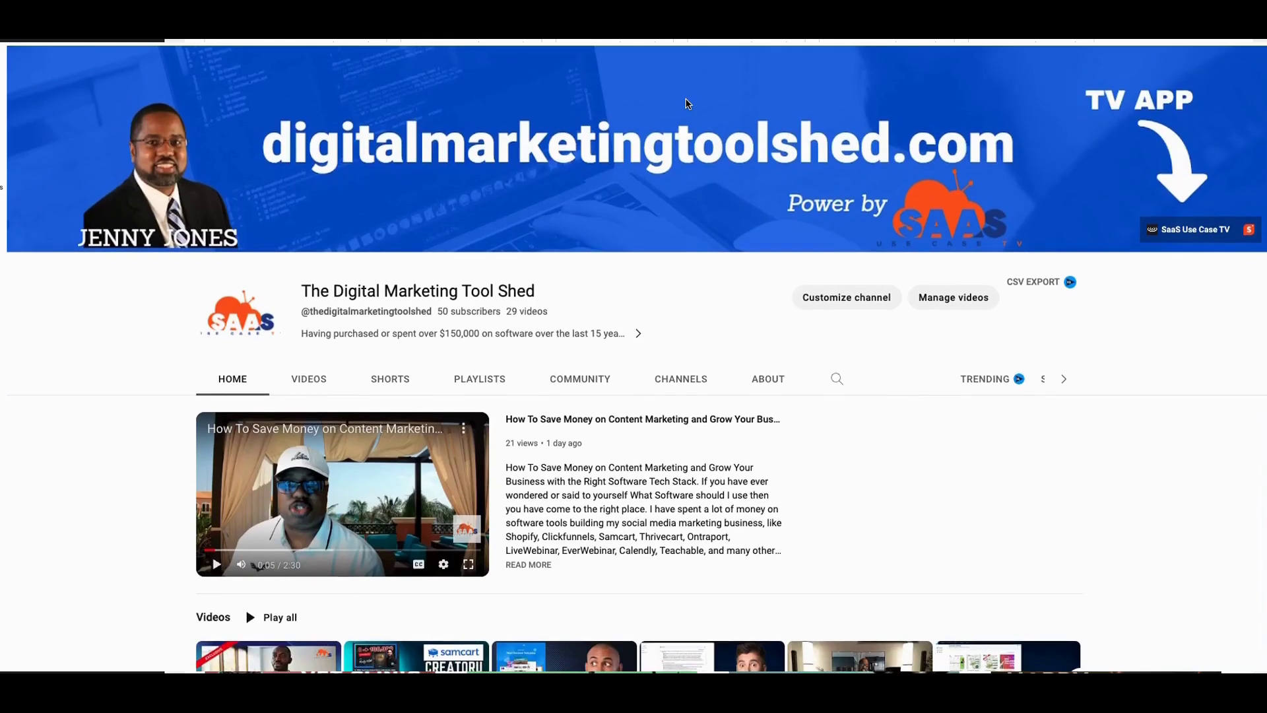
Look over The Digital Marketing Tool Shed's YouTube channel page and the marketing articles on its website.
scroll(688, 100, down, 3)
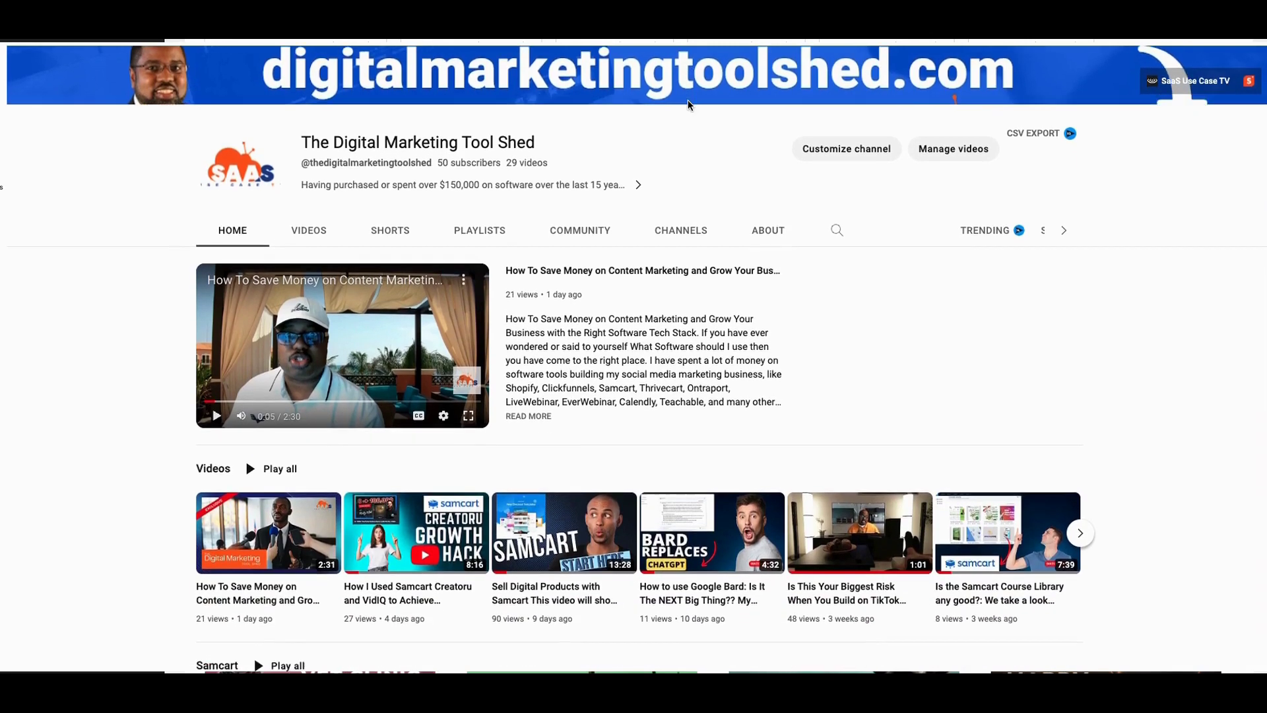
scroll(689, 105, down, 2)
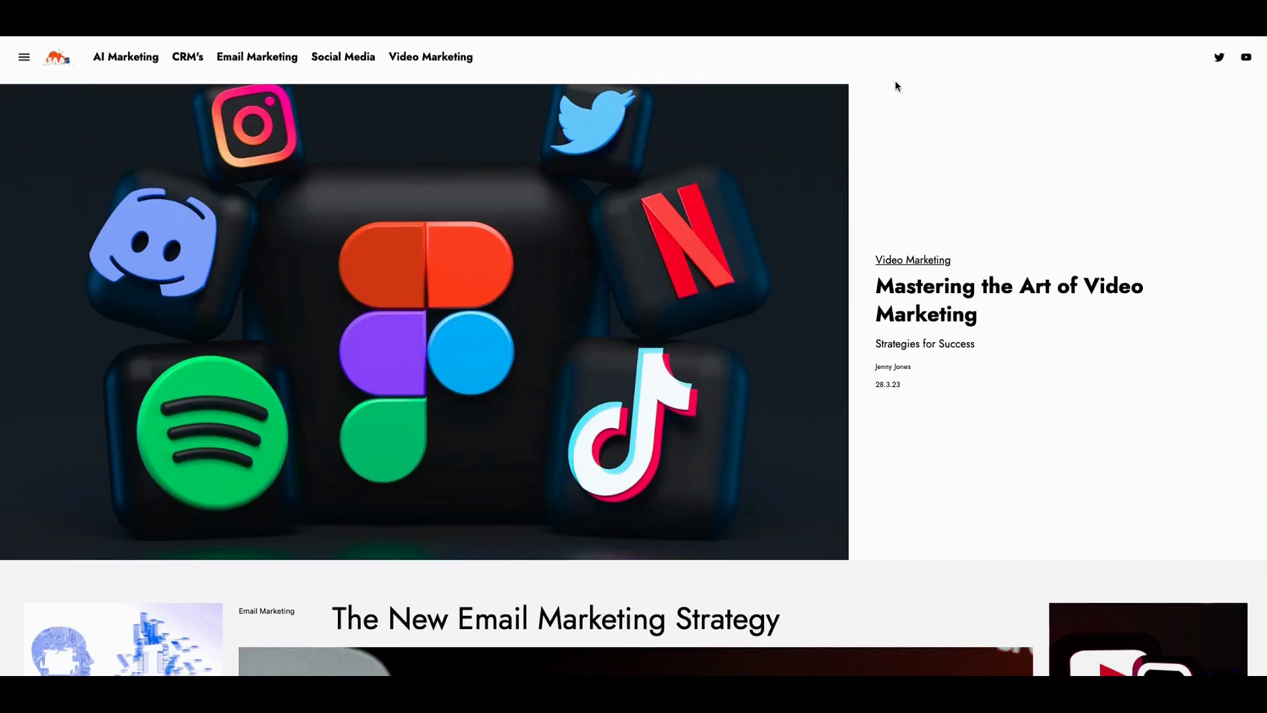
scroll(895, 81, down, 1)
scroll(897, 84, down, 5)
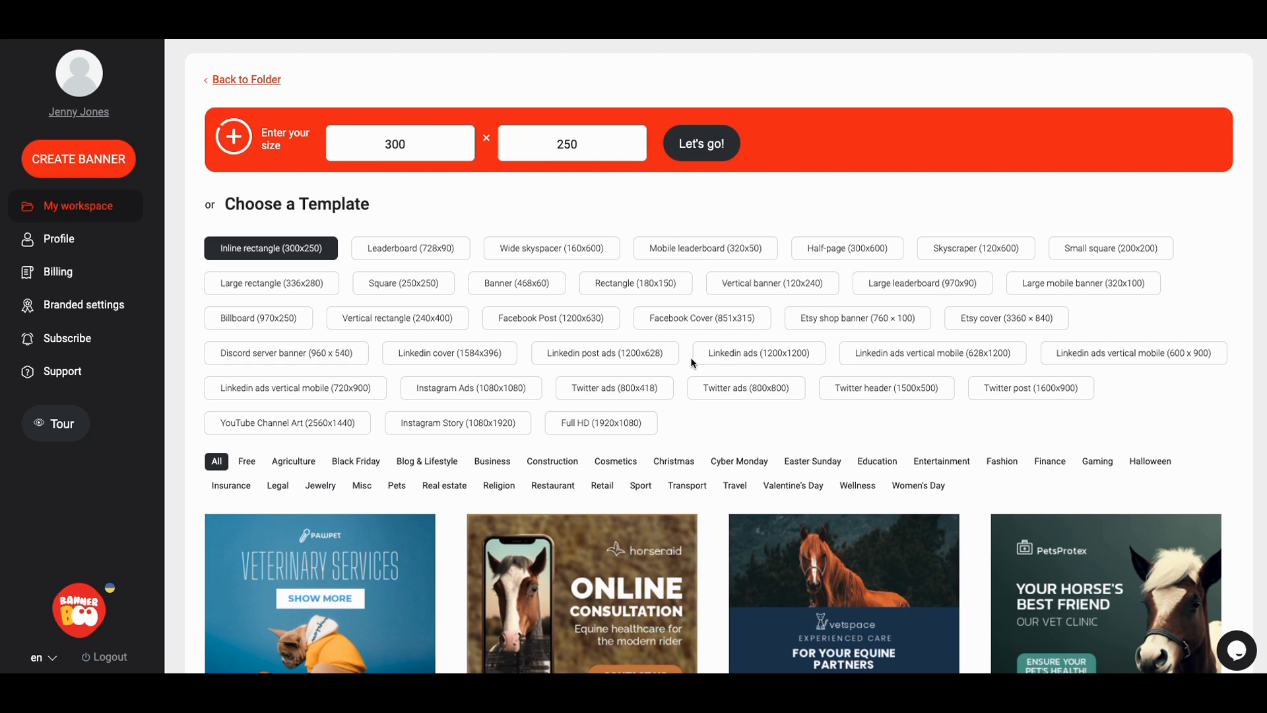
Examine BannerBoo's preset banner sizes, template categories and the first Inline rectangle (300x250) designs.
scroll(691, 362, down, 3)
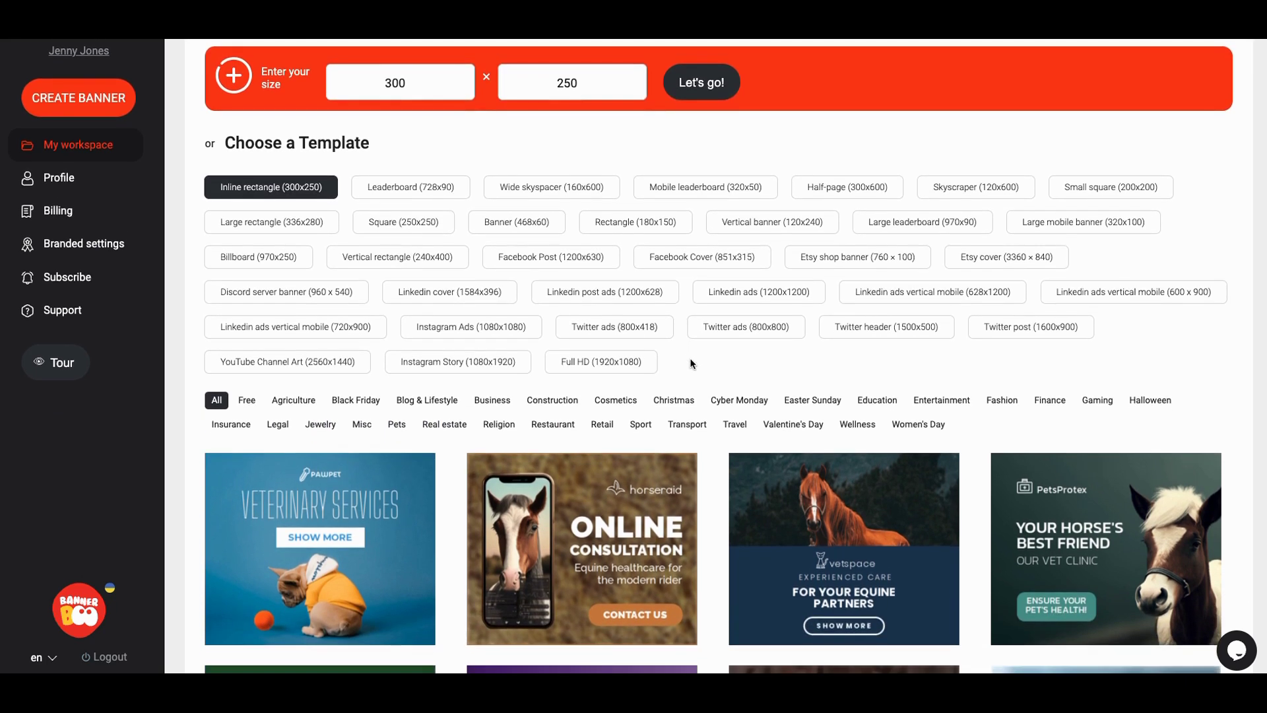
scroll(691, 362, up, 3)
scroll(690, 362, down, 1)
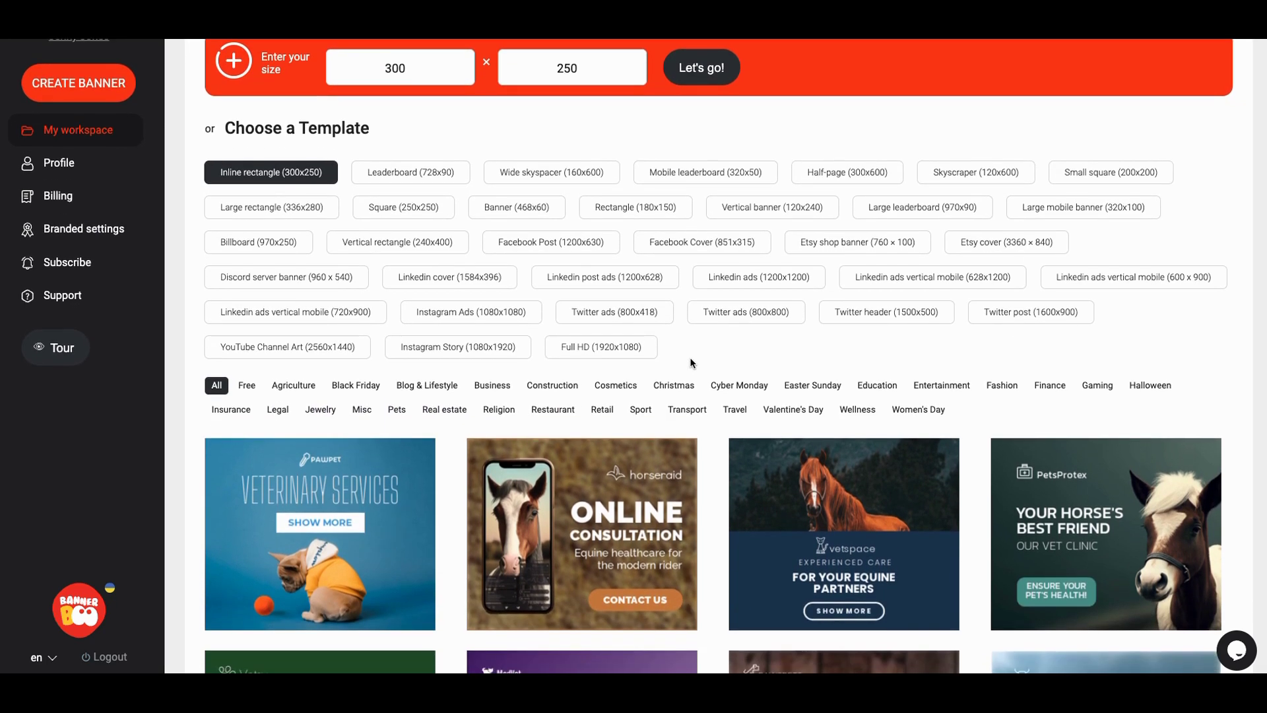
scroll(691, 362, down, 1)
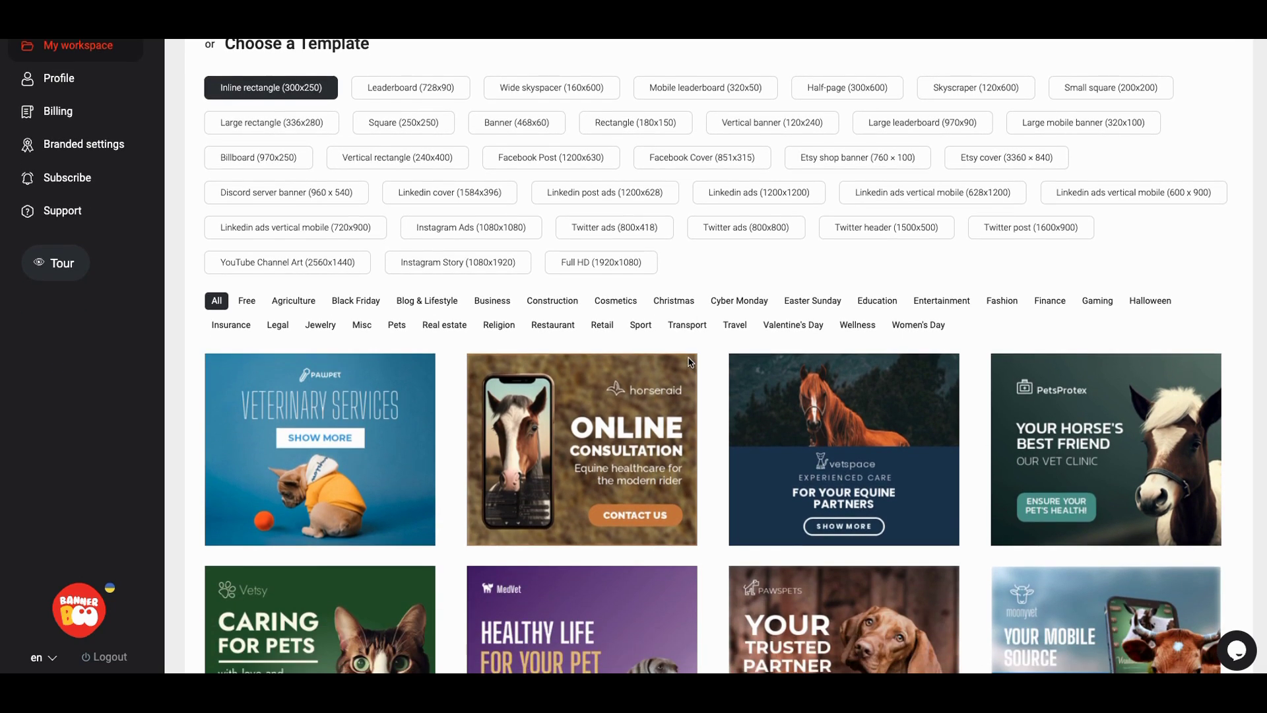
scroll(689, 362, up, 2)
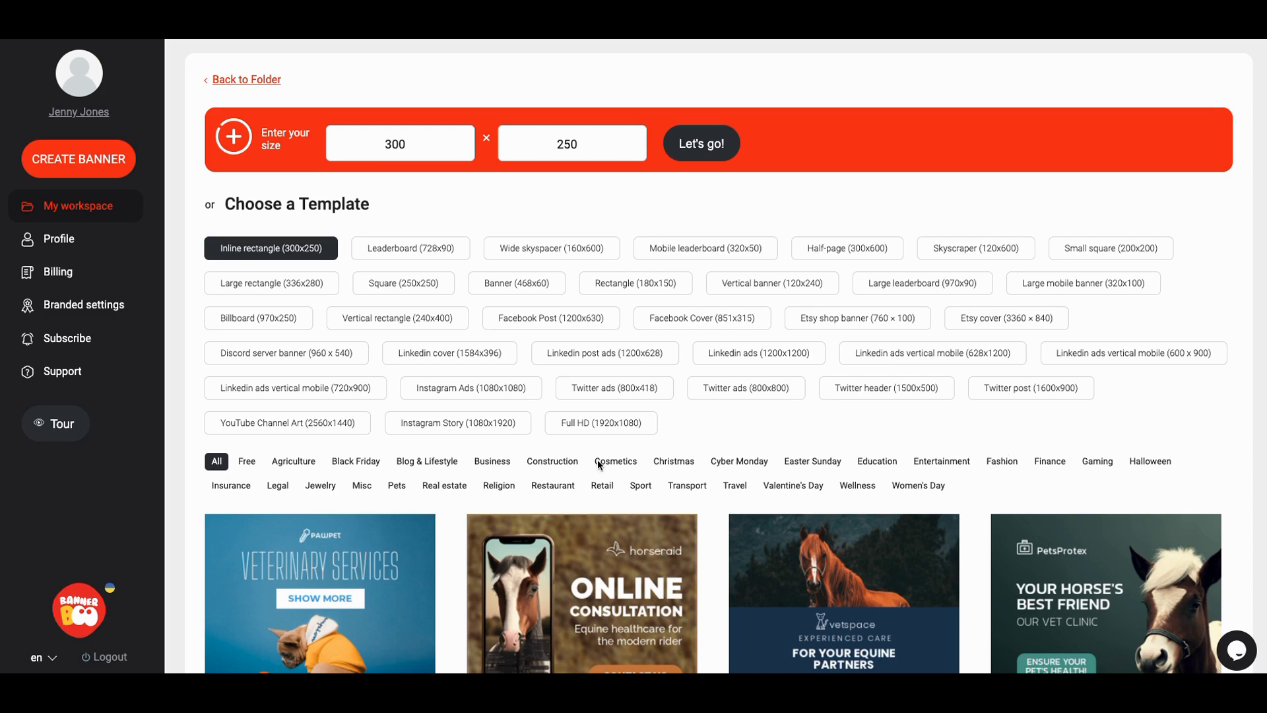
scroll(599, 464, down, 2)
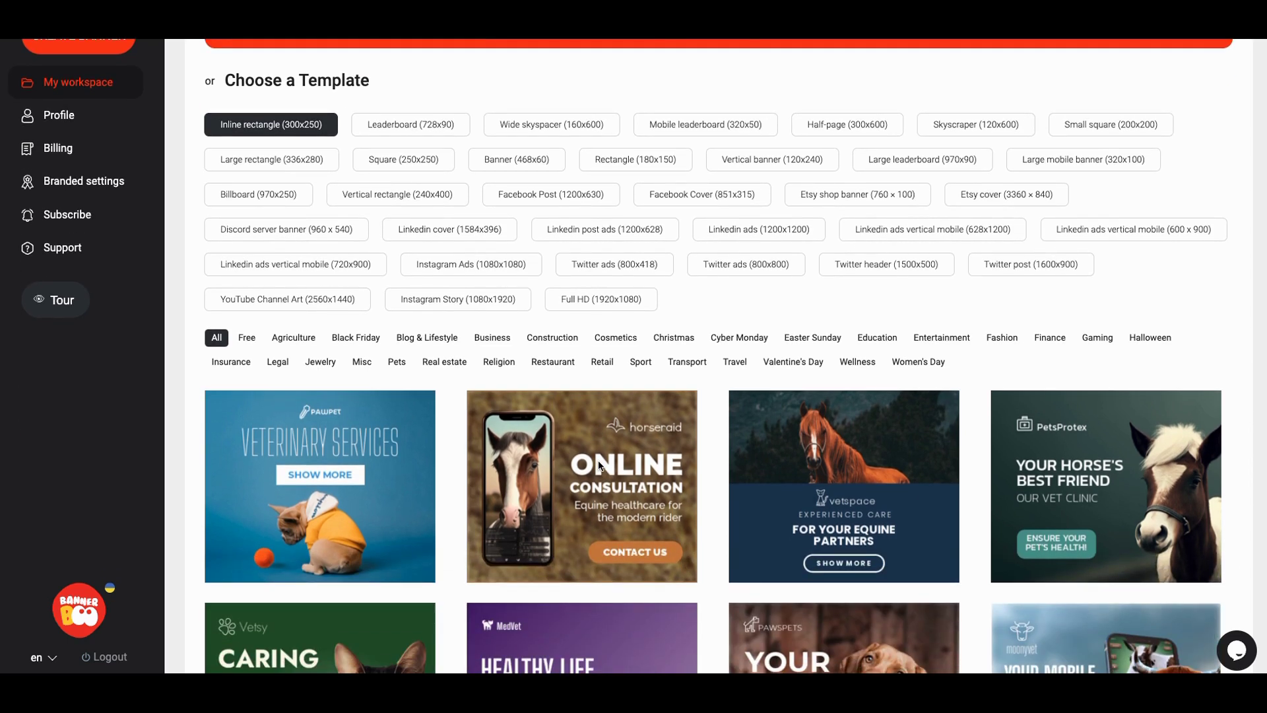
scroll(567, 469, down, 2)
scroll(508, 460, up, 2)
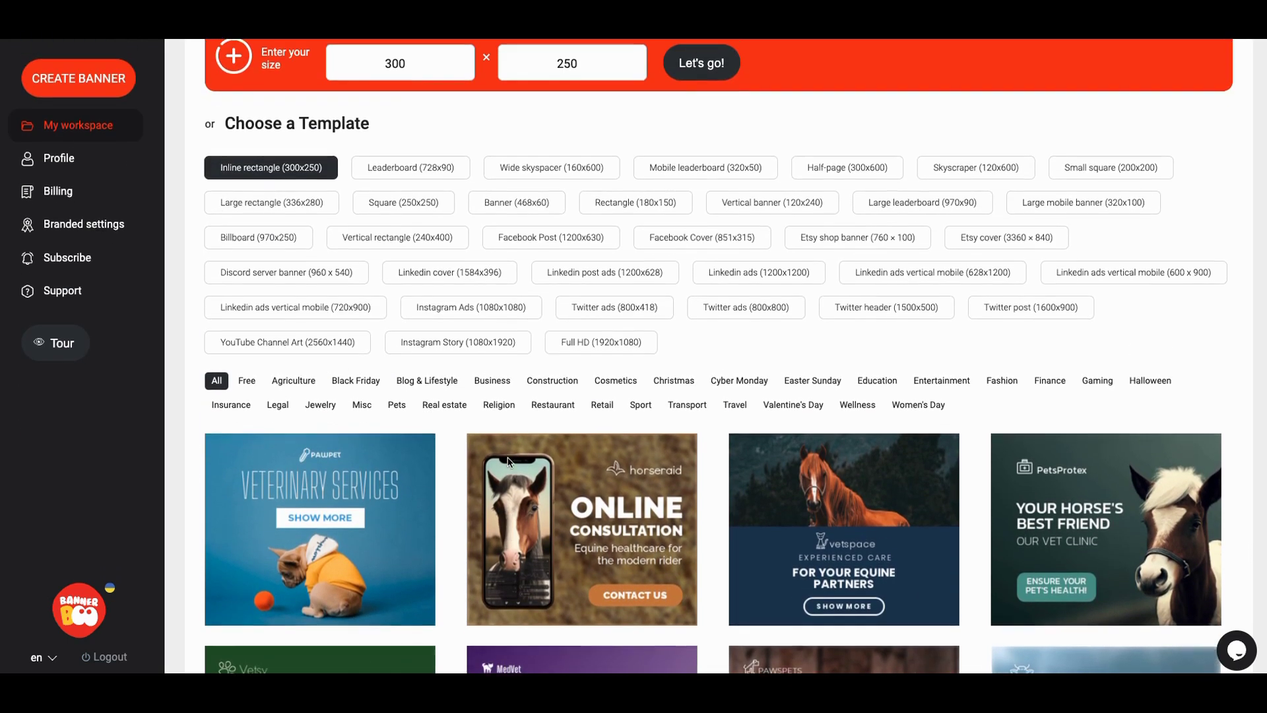
scroll(512, 458, up, 1)
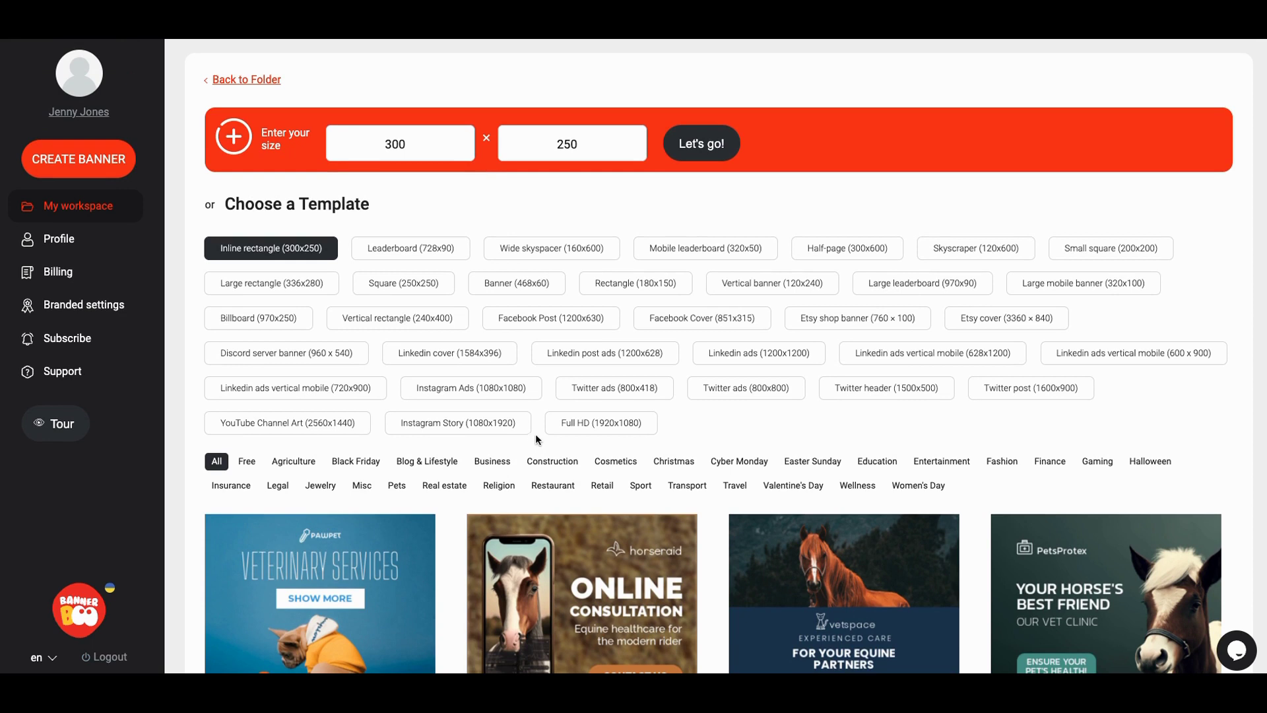
scroll(489, 456, down, 1)
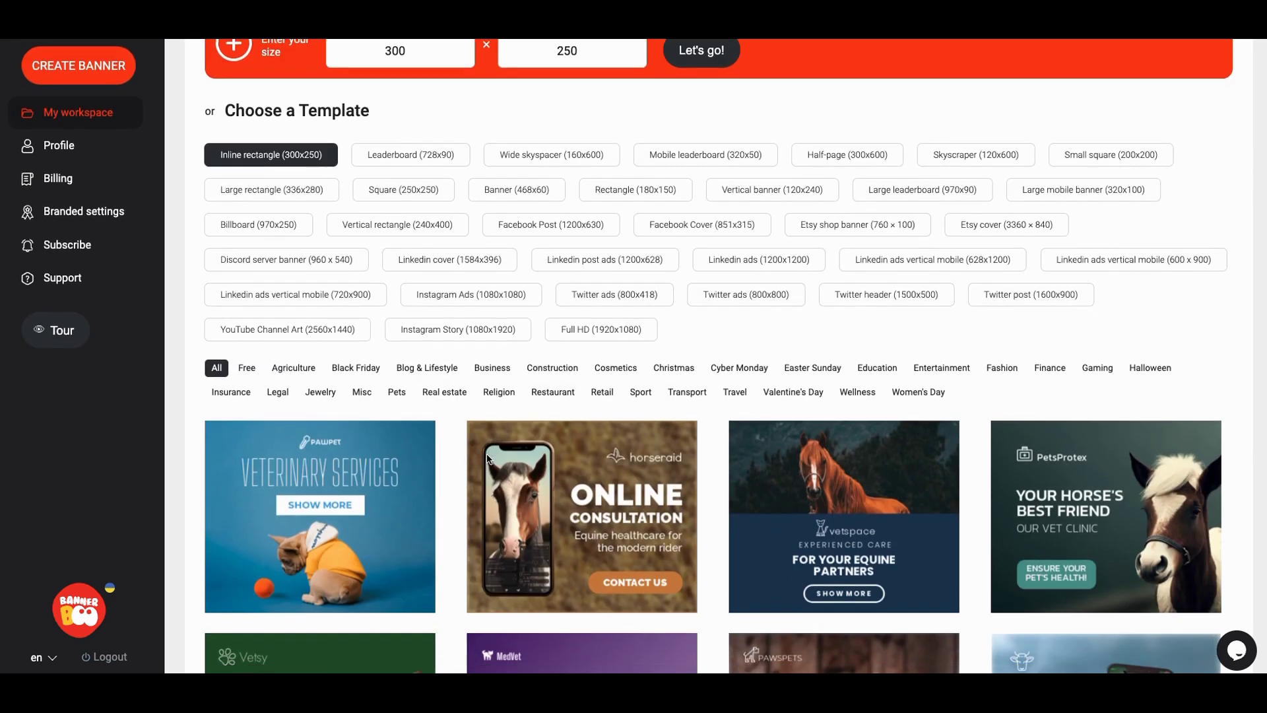
scroll(476, 462, down, 2)
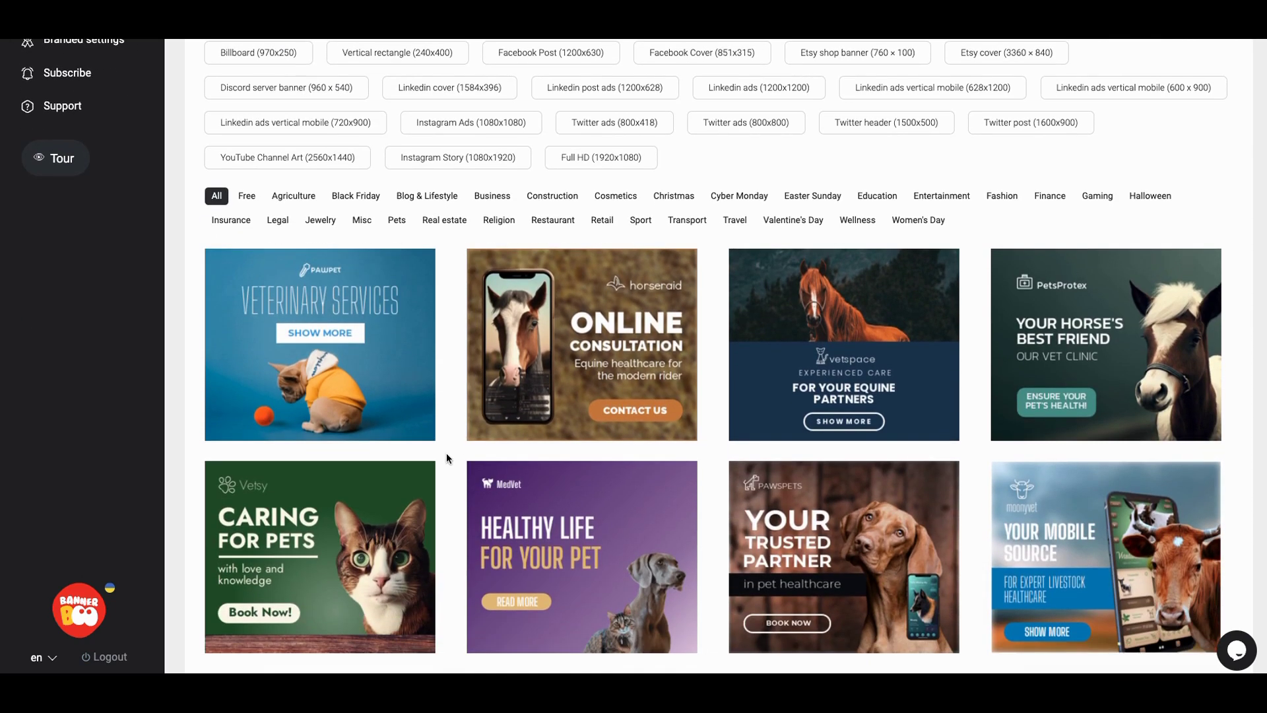
scroll(449, 424, up, 1)
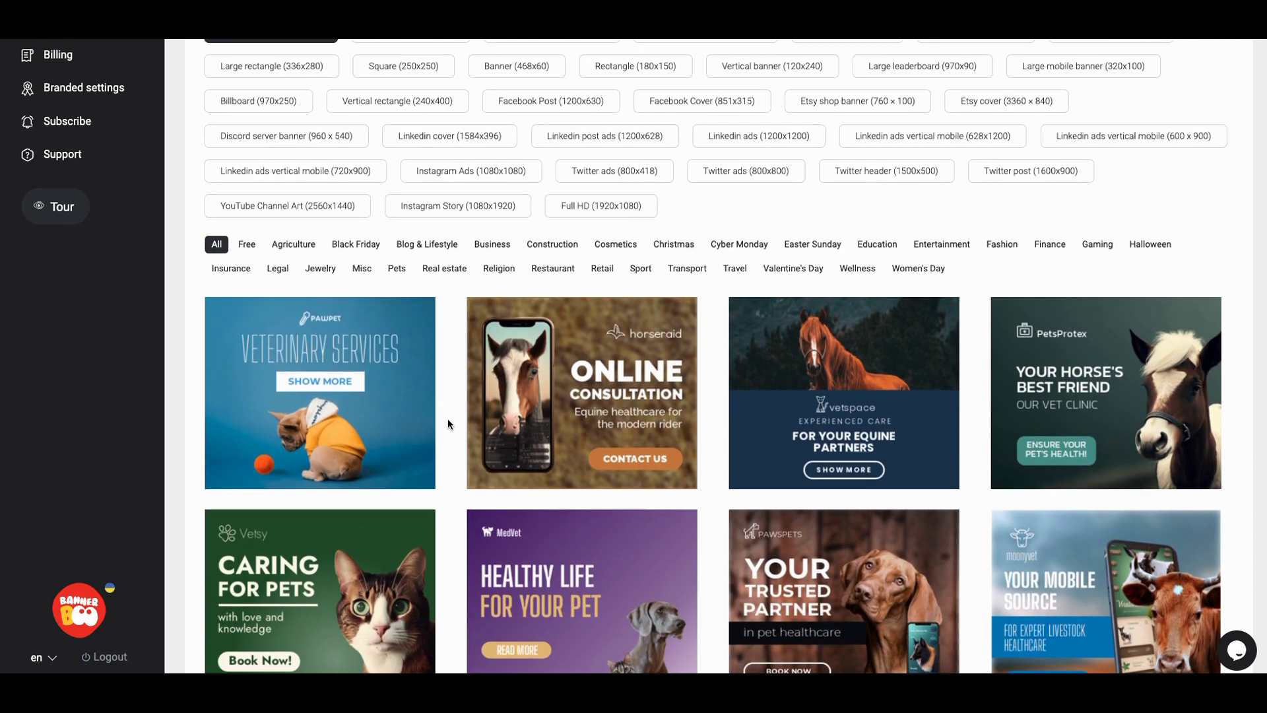
scroll(449, 424, up, 2)
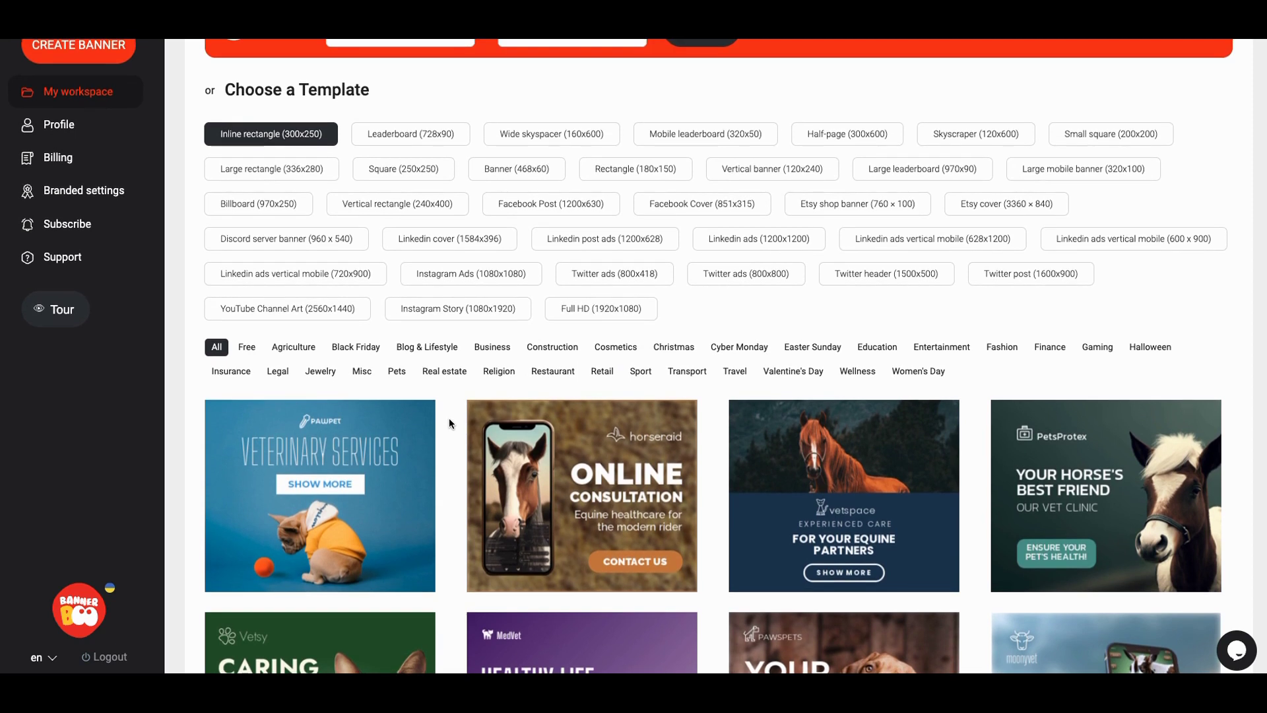
scroll(441, 419, up, 1)
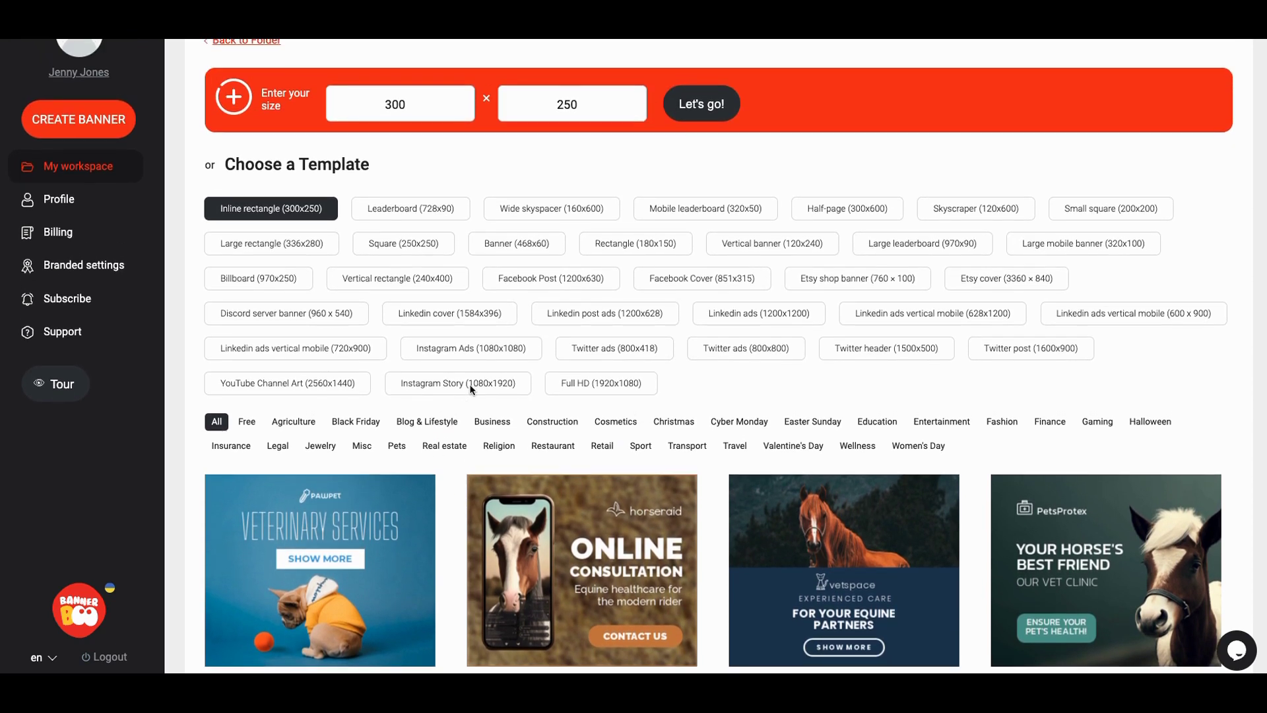
scroll(479, 347, up, 1)
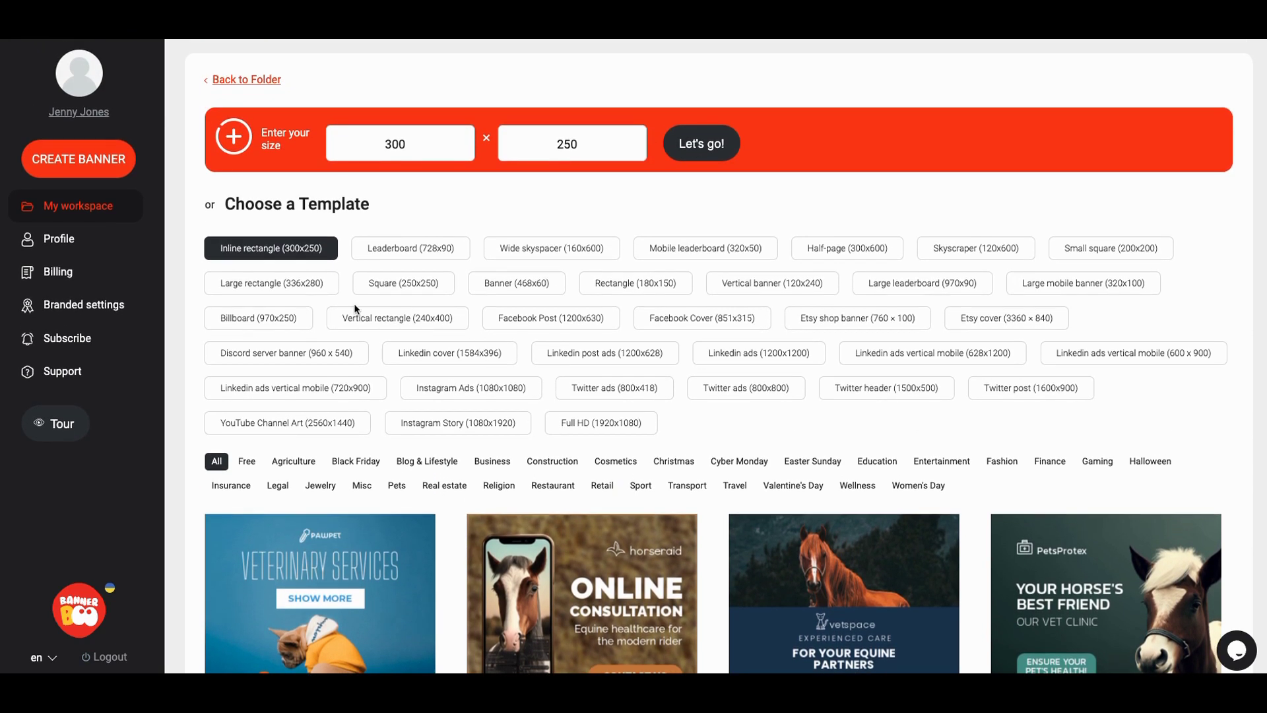
Filter the templates to the Leaderboard (728x90) size and browse the designs offered.
click(403, 255)
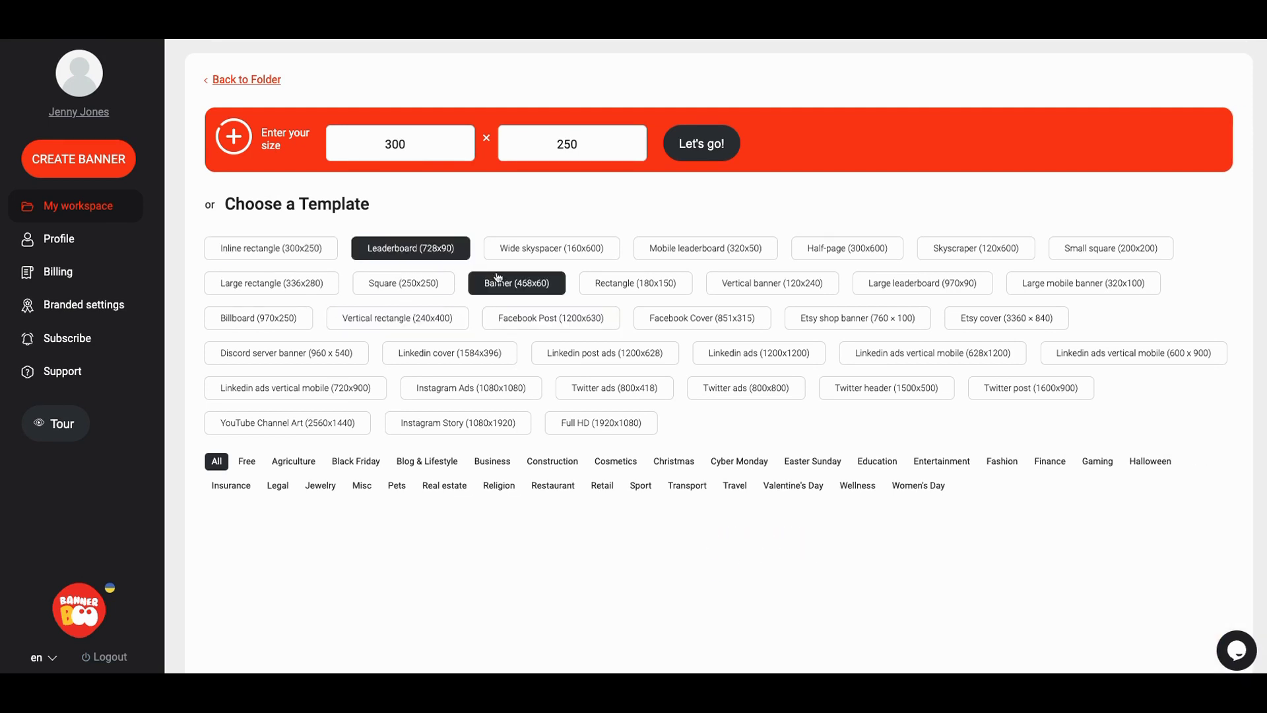
scroll(489, 217, down, 3)
mouse_move(326, 407)
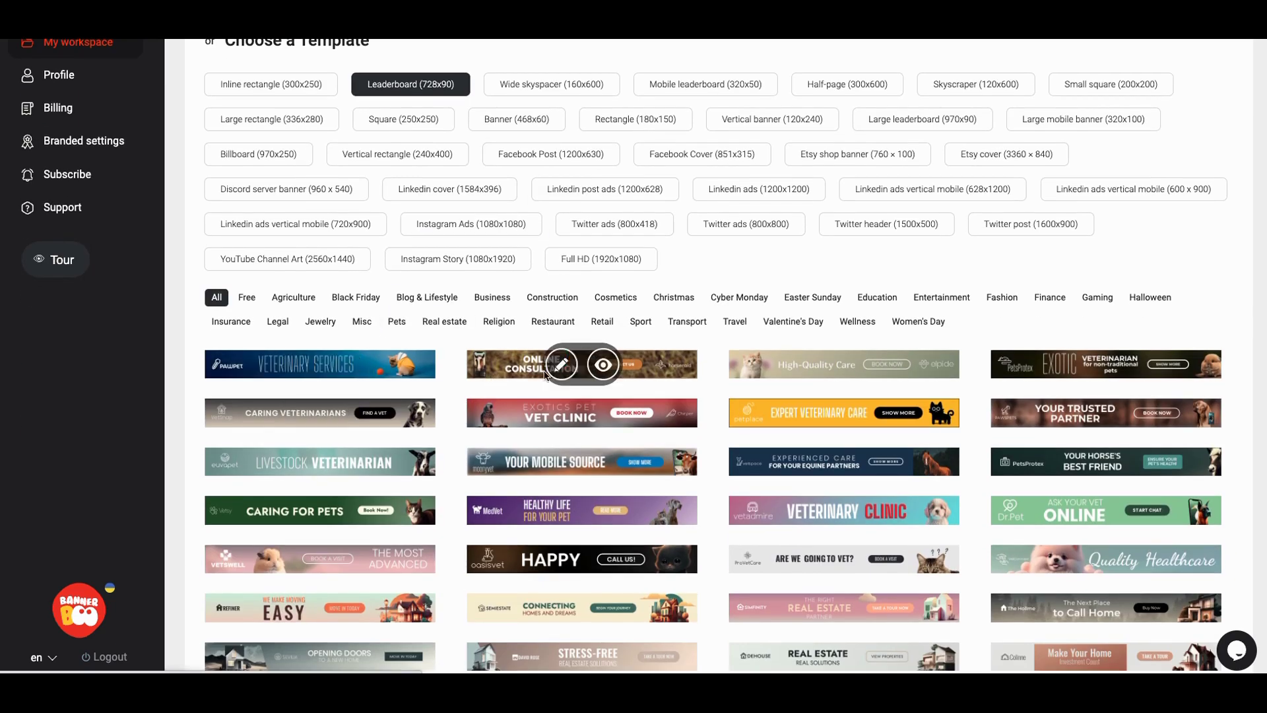
mouse_move(611, 377)
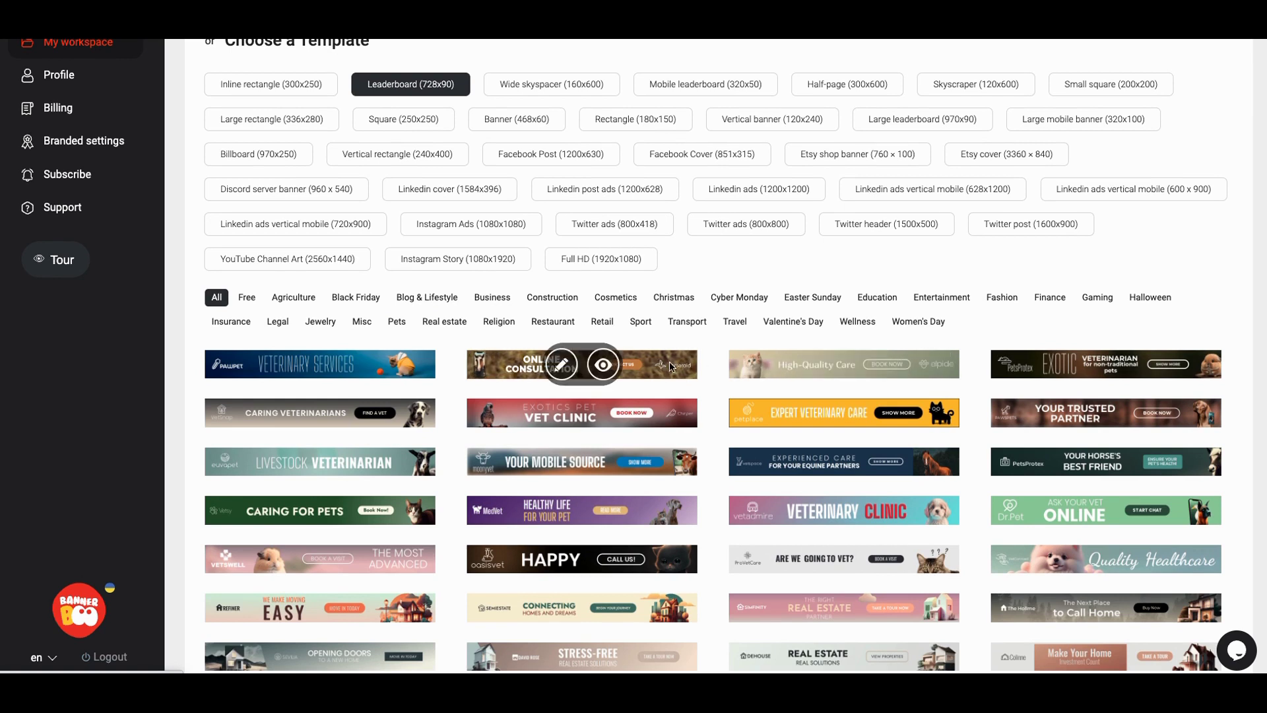
scroll(610, 377, down, 2)
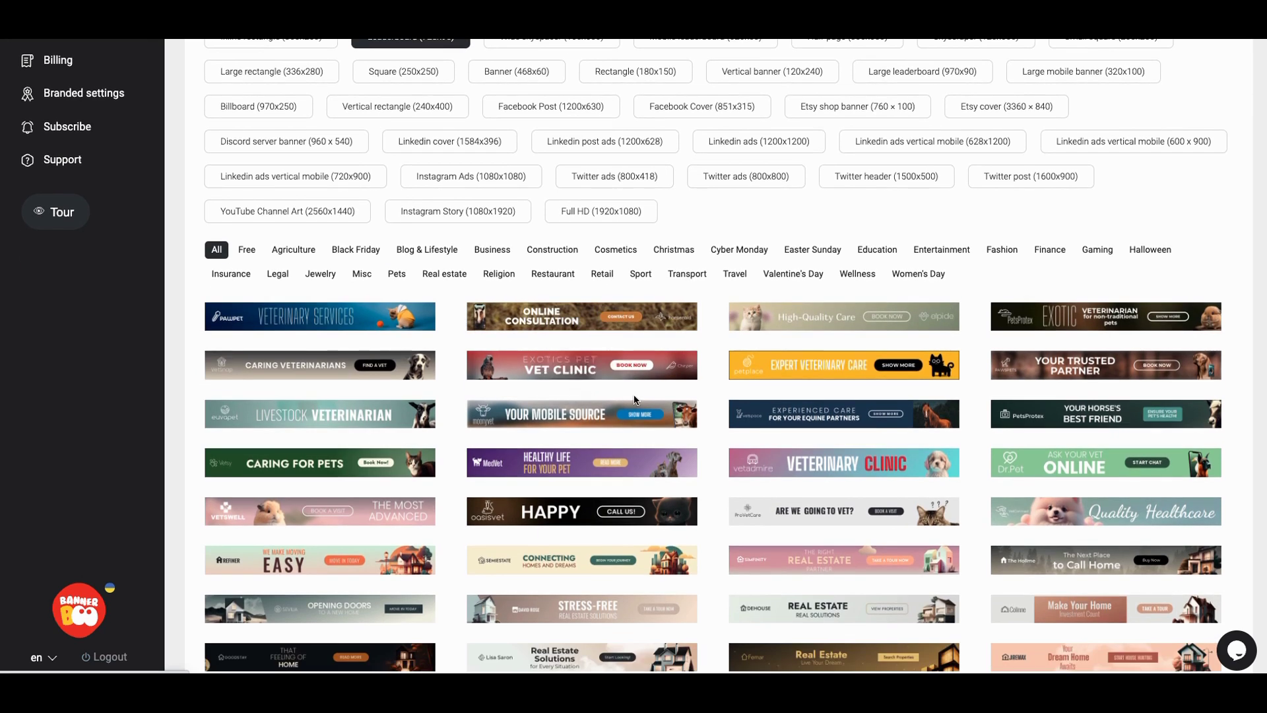
mouse_move(642, 422)
scroll(644, 429, down, 1)
scroll(647, 439, down, 1)
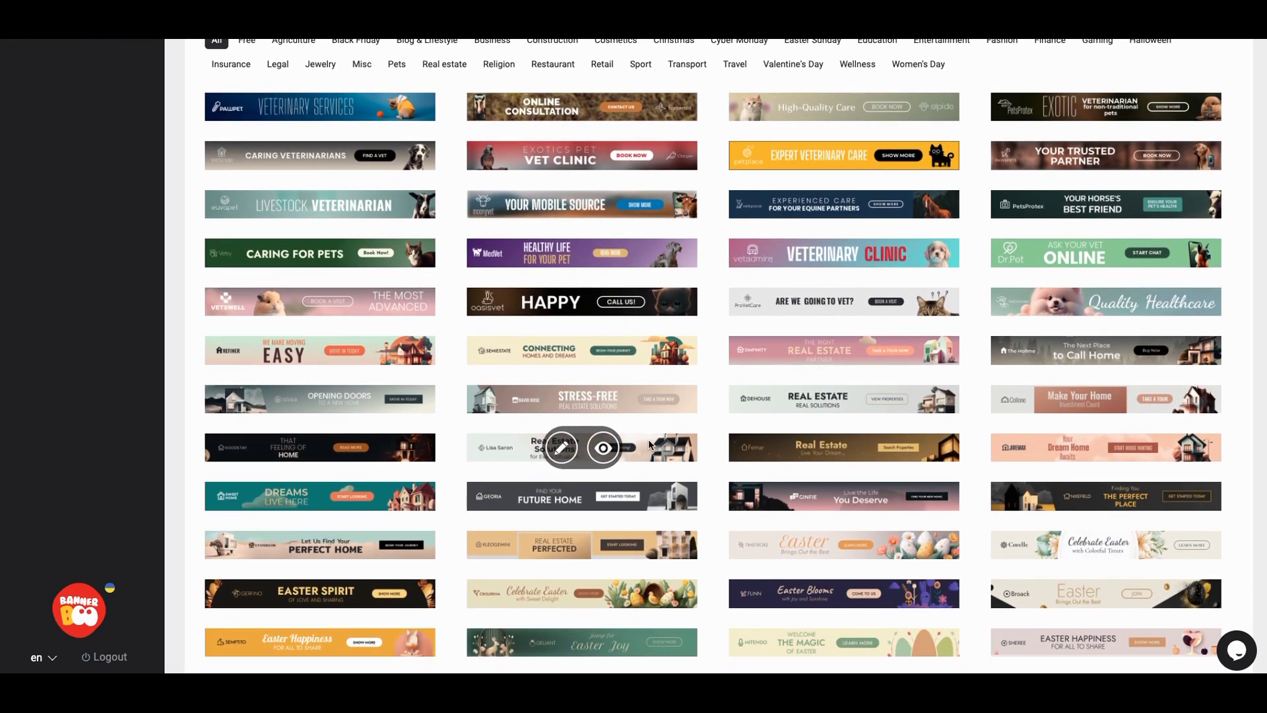
scroll(645, 432, up, 4)
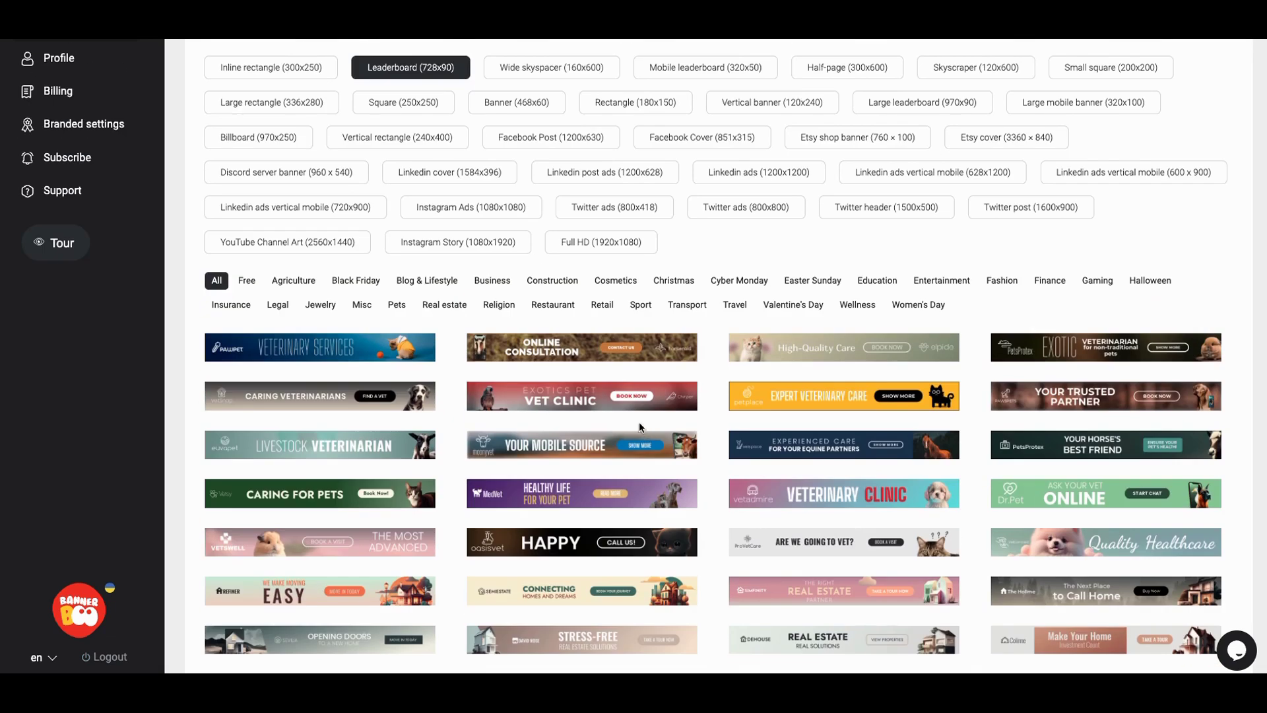
scroll(637, 401, down, 4)
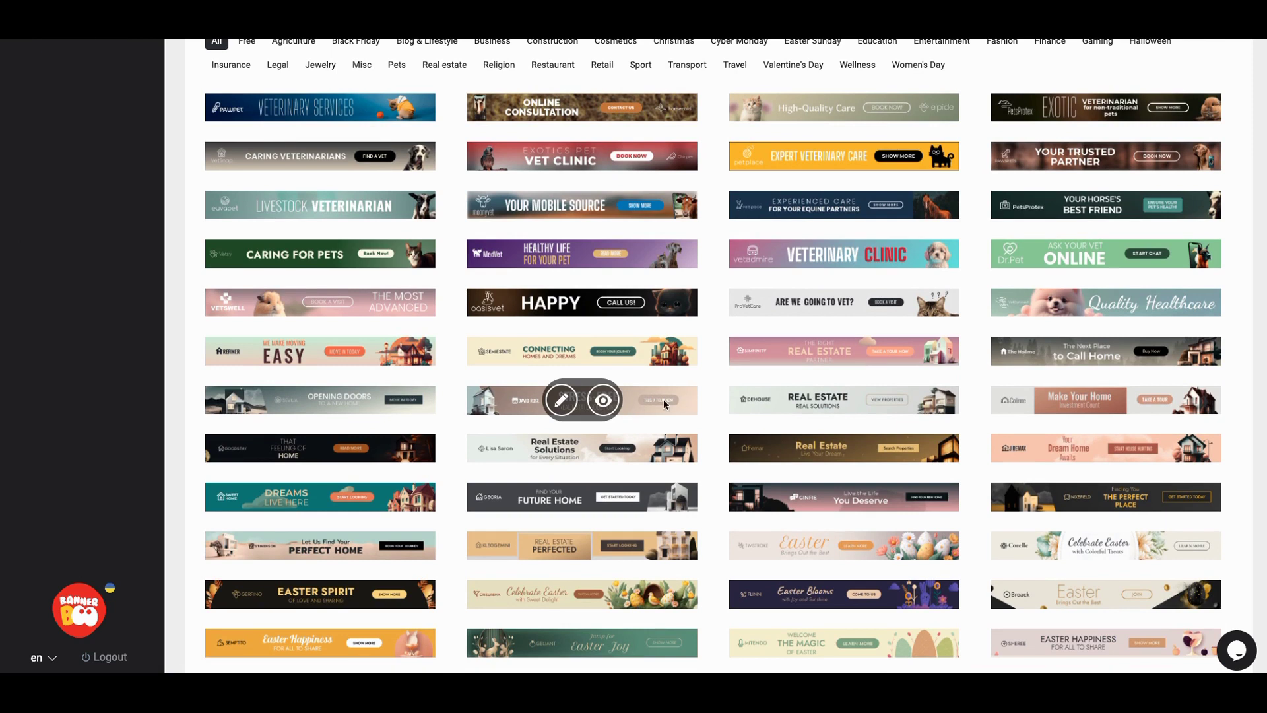
scroll(667, 397, up, 3)
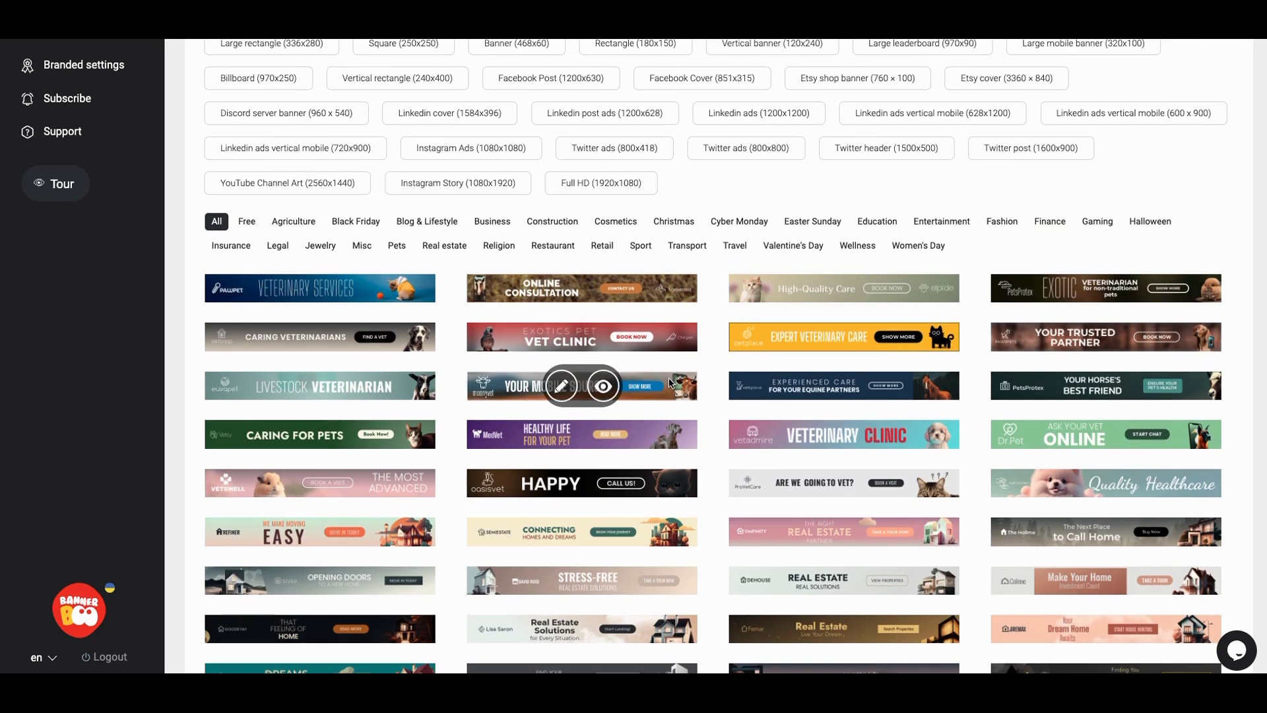
Browse the Leaderboard (728x90) templates, from the veterinary and real estate designs down to the Easter, pharmacy, restaurant and Valentine's Day ones.
scroll(668, 378, down, 1)
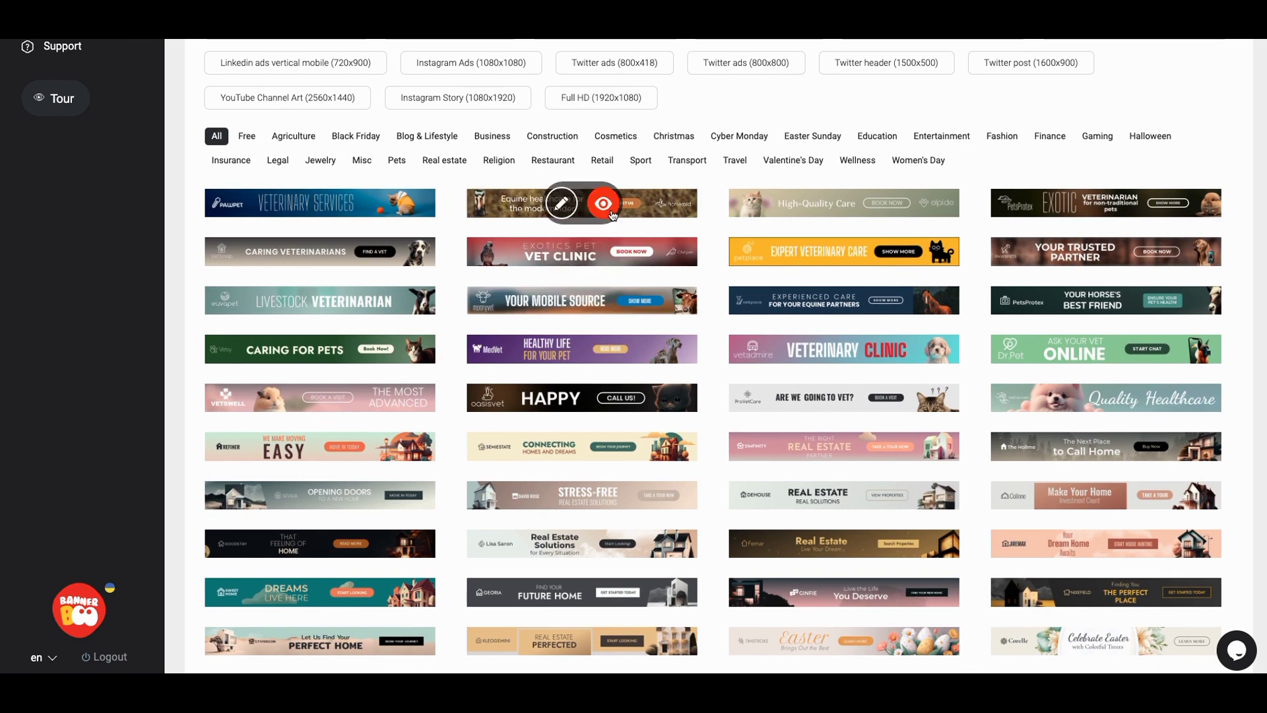
scroll(648, 213, down, 1)
scroll(678, 244, down, 4)
scroll(666, 310, down, 3)
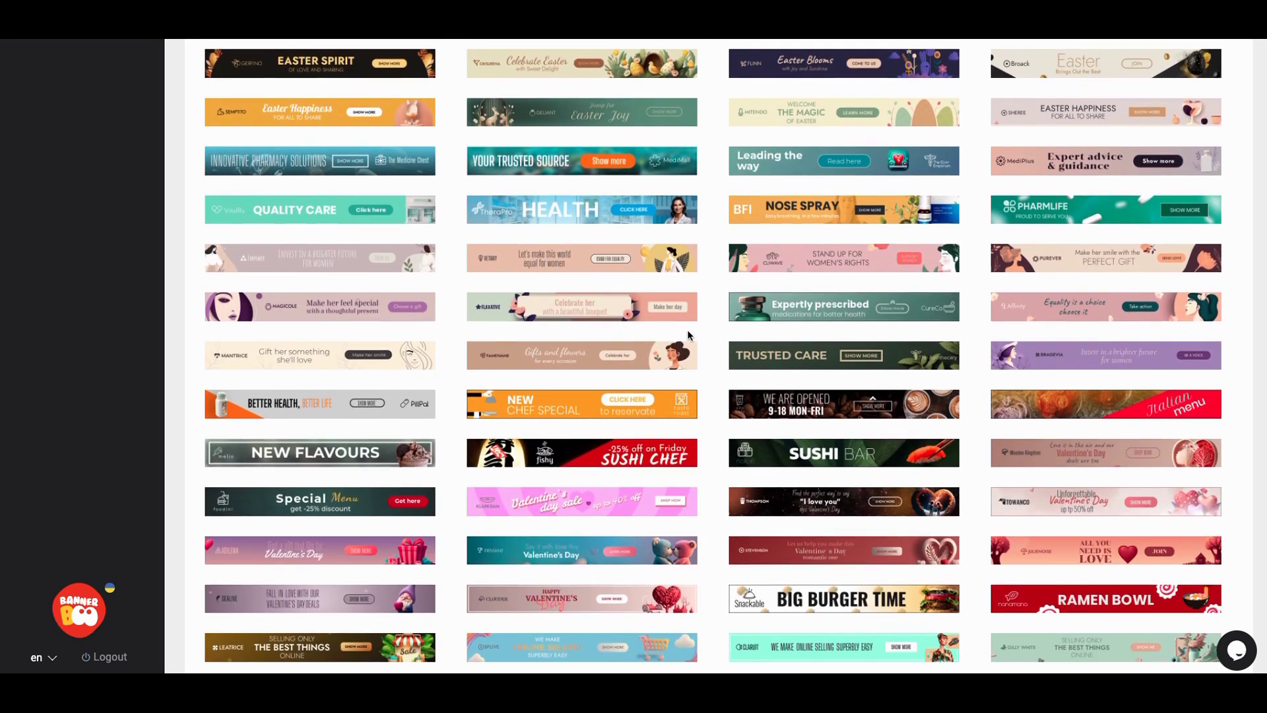
scroll(686, 329, up, 8)
scroll(683, 328, up, 2)
scroll(617, 350, up, 1)
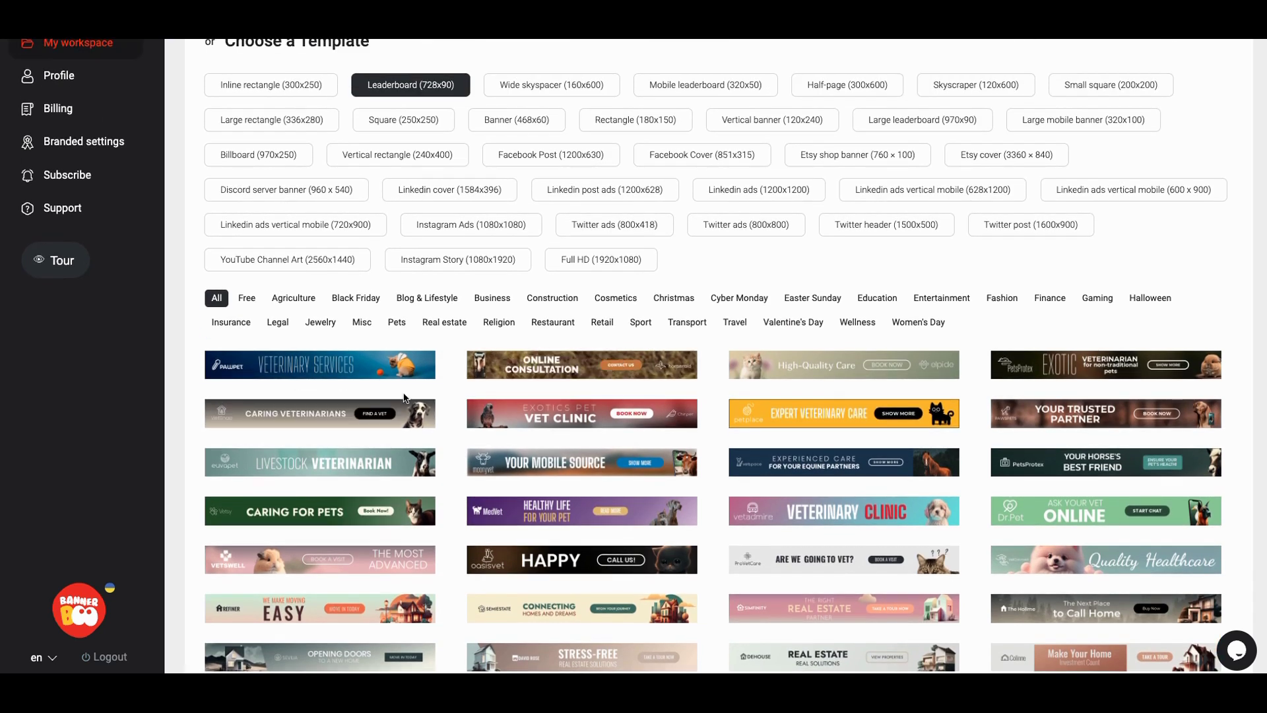
mouse_move(501, 375)
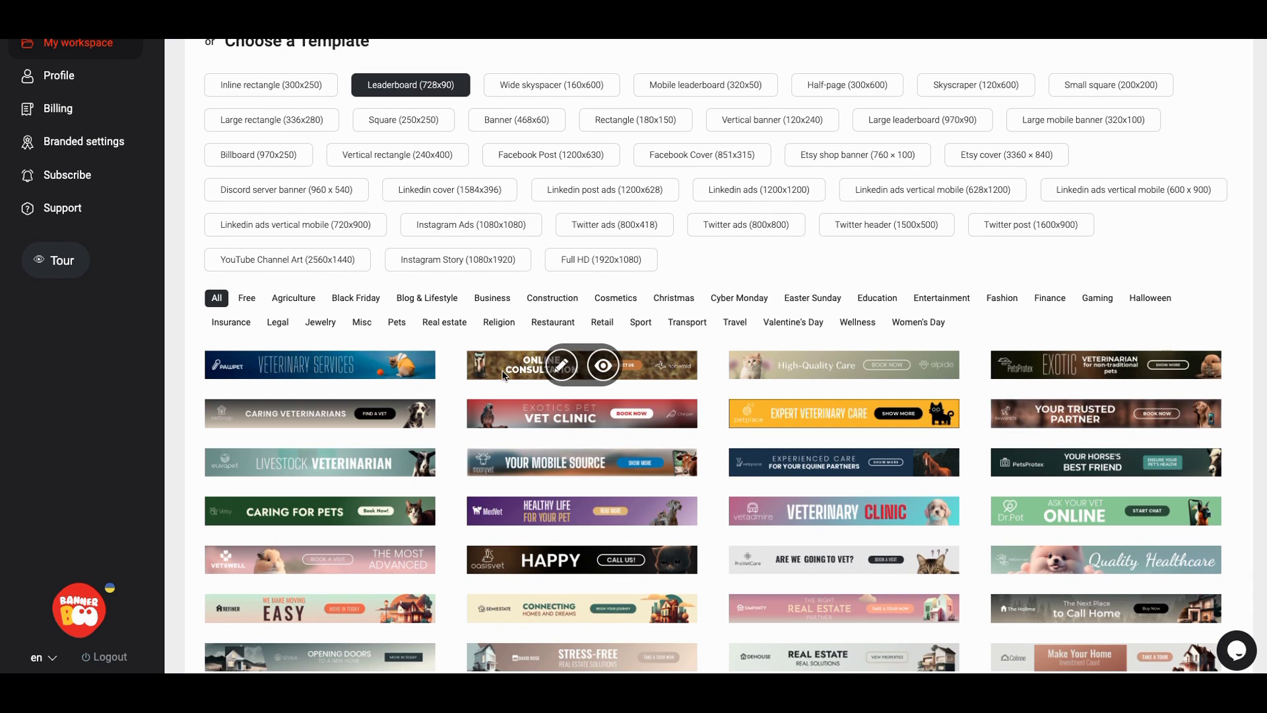
mouse_move(429, 368)
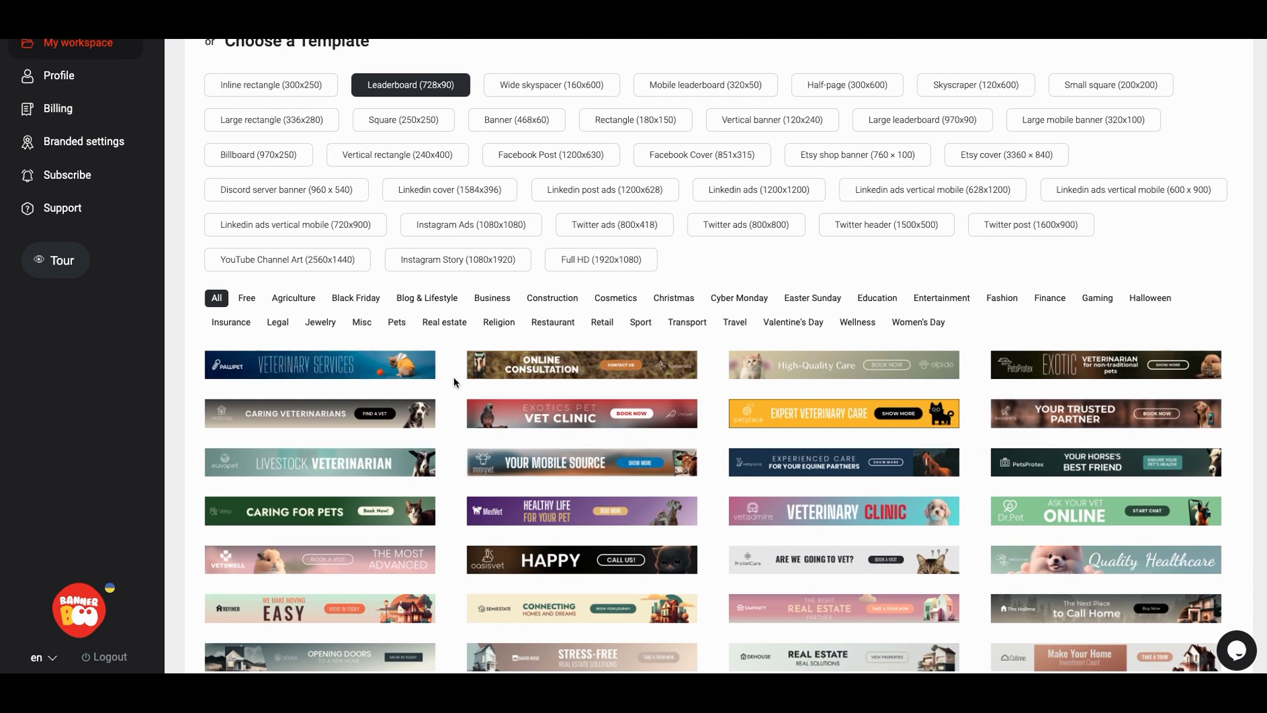
scroll(505, 373, down, 1)
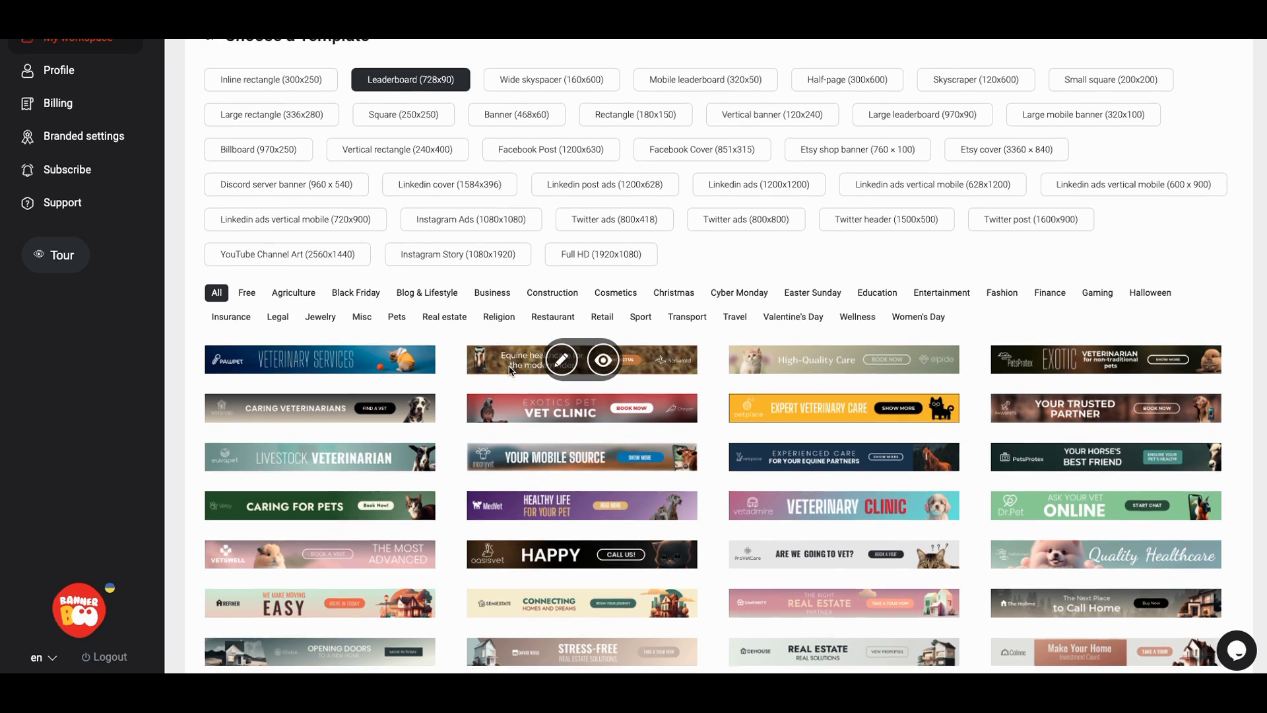
scroll(509, 370, down, 3)
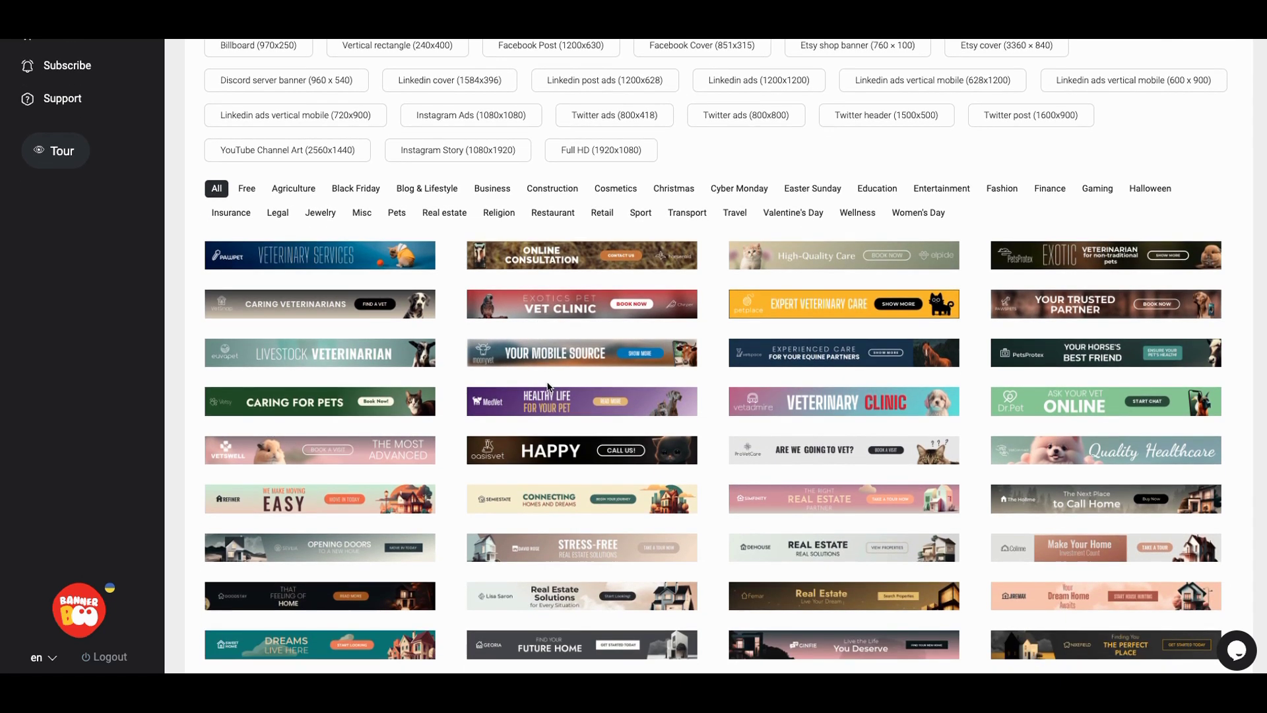
scroll(547, 389, down, 8)
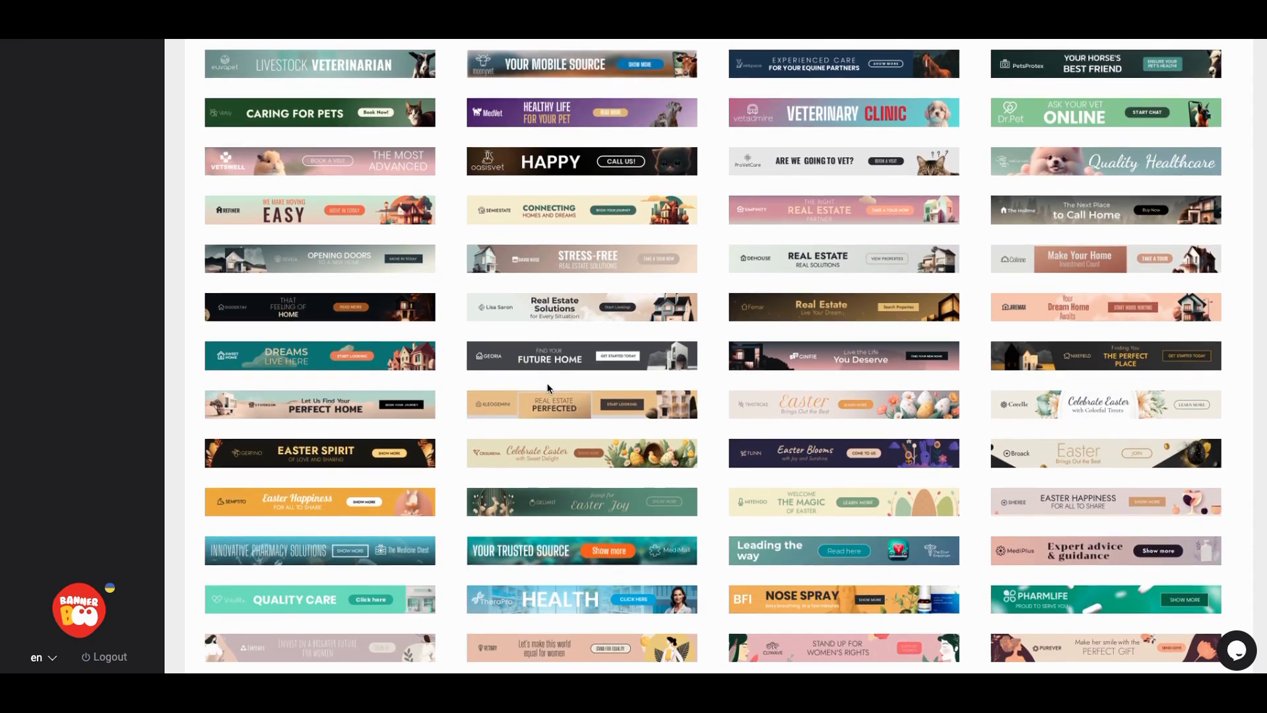
scroll(547, 389, up, 4)
scroll(549, 389, up, 10)
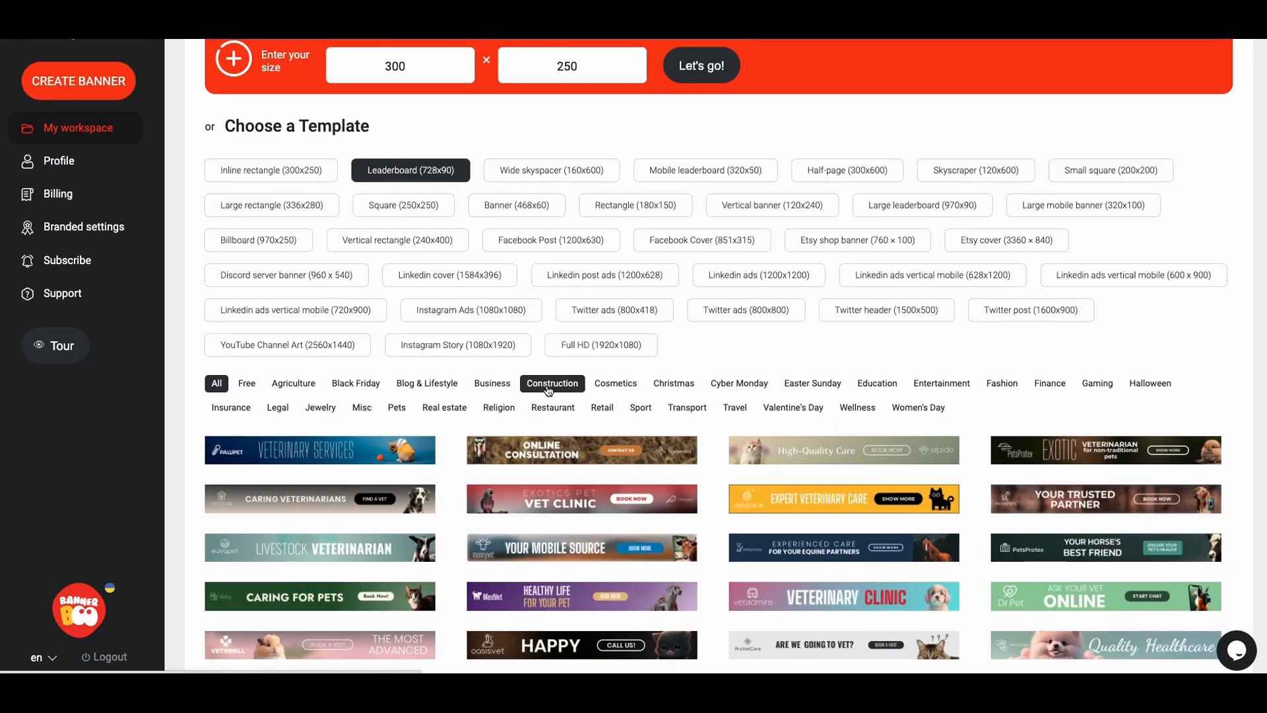
mouse_move(604, 449)
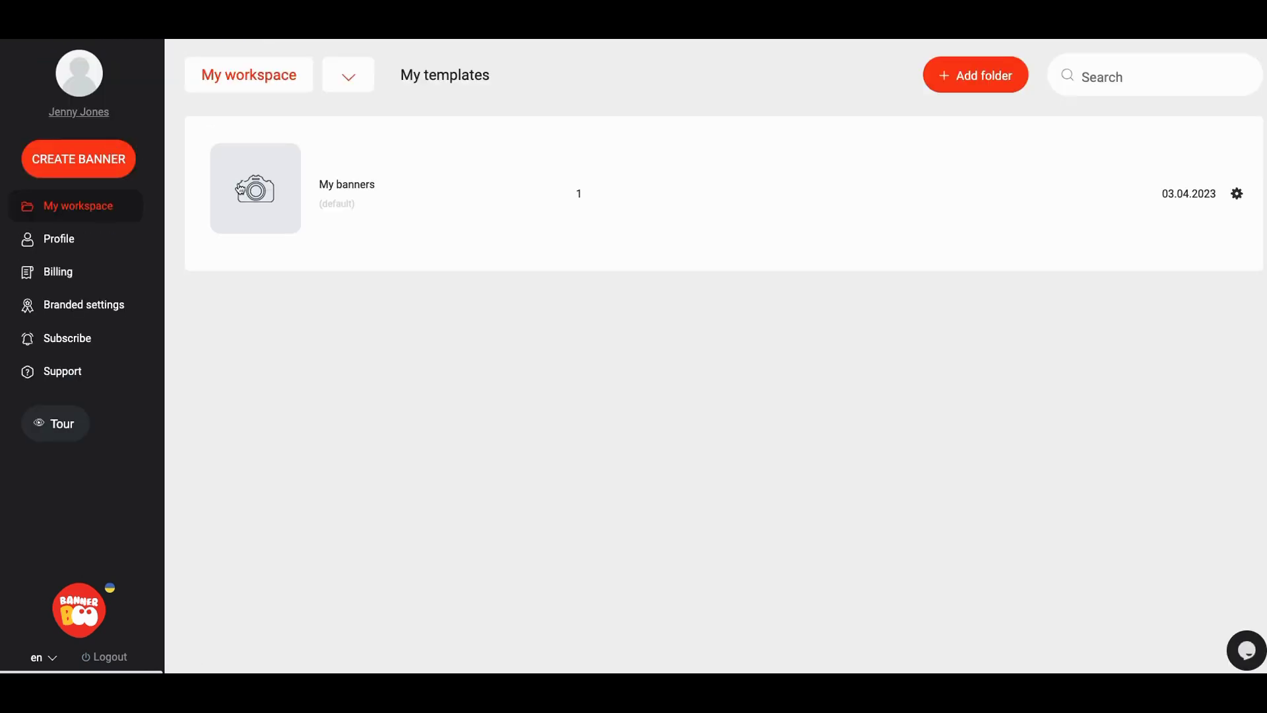
Open the Retirement Magic — Magic Blog banner from the My banners folder for editing and preview its animation.
click(343, 193)
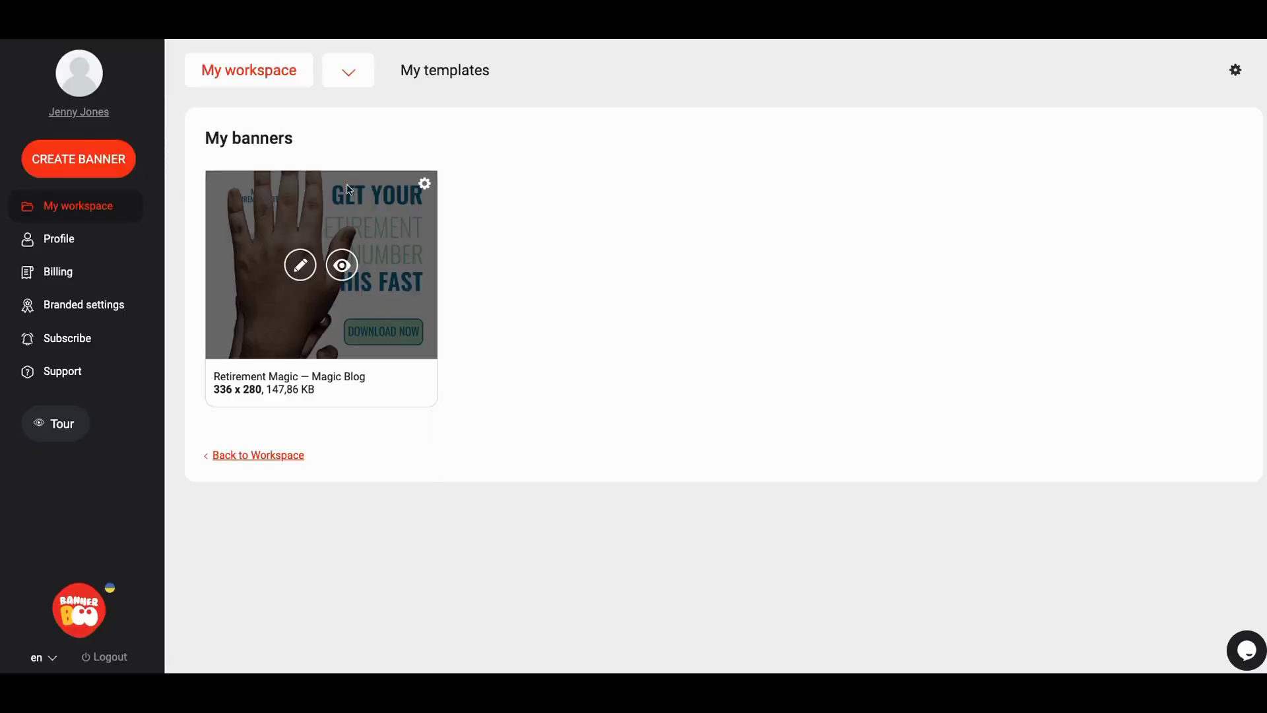
click(300, 266)
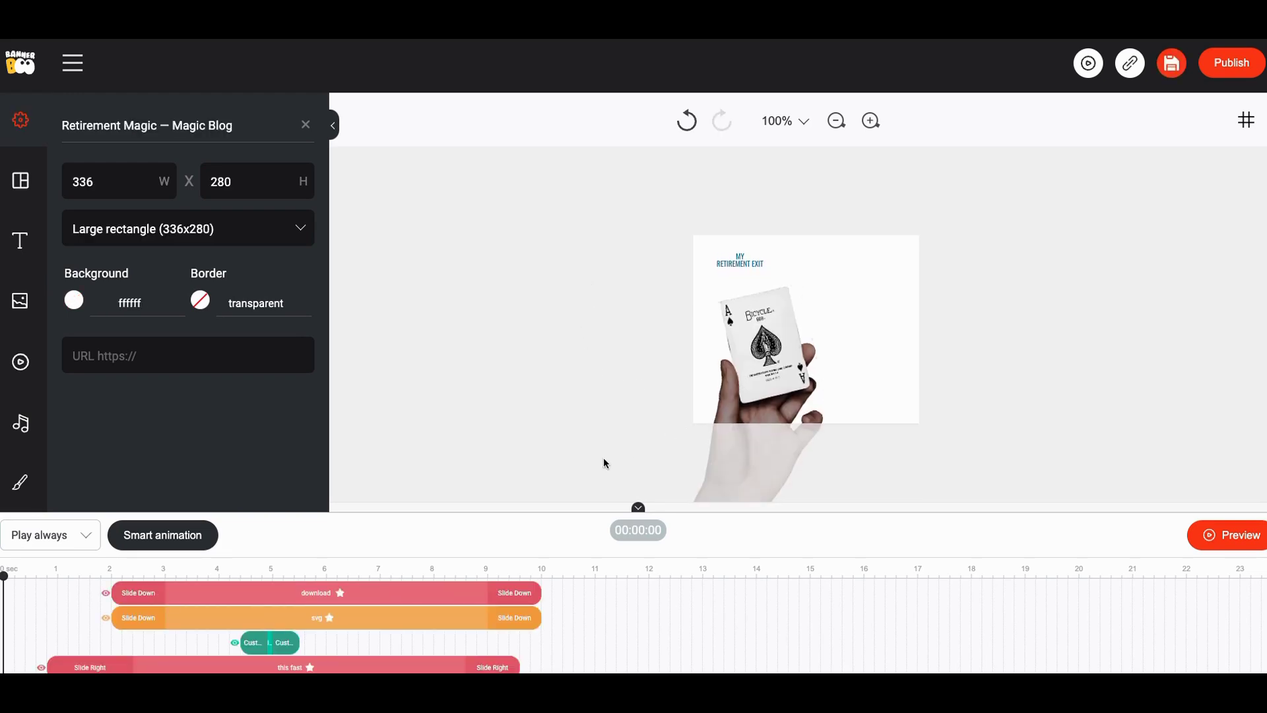
click(1207, 540)
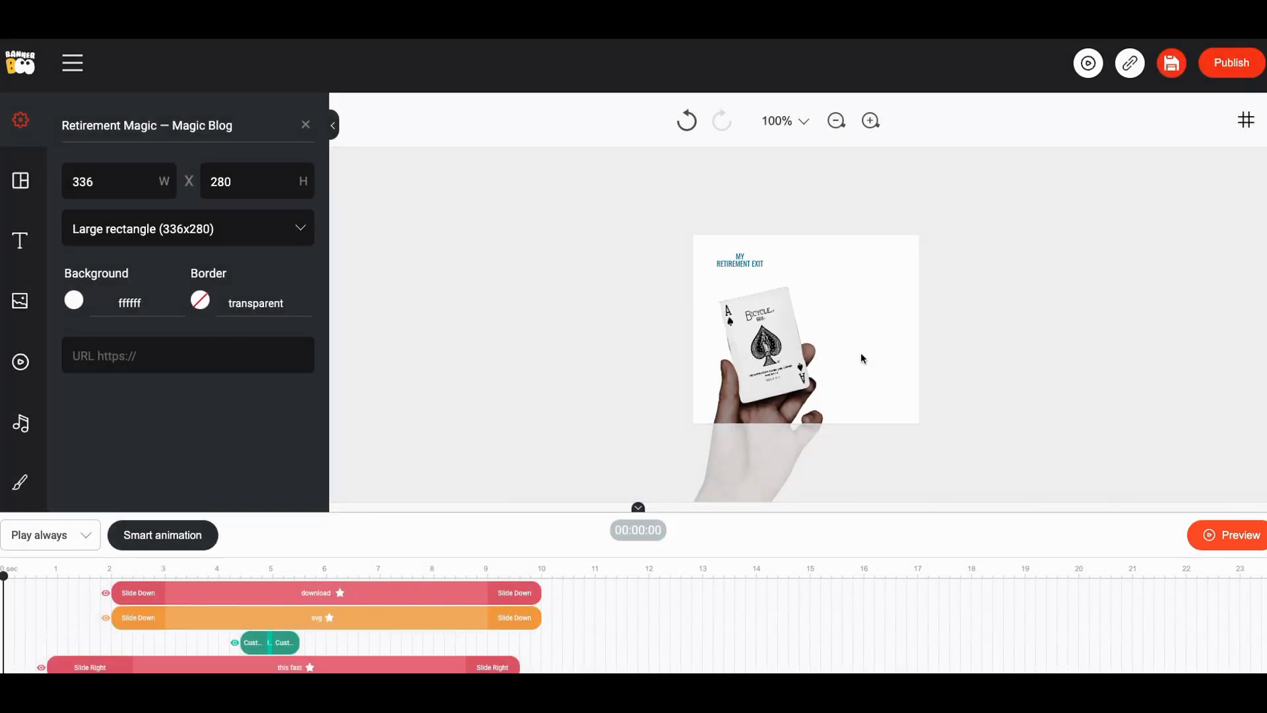
click(1214, 545)
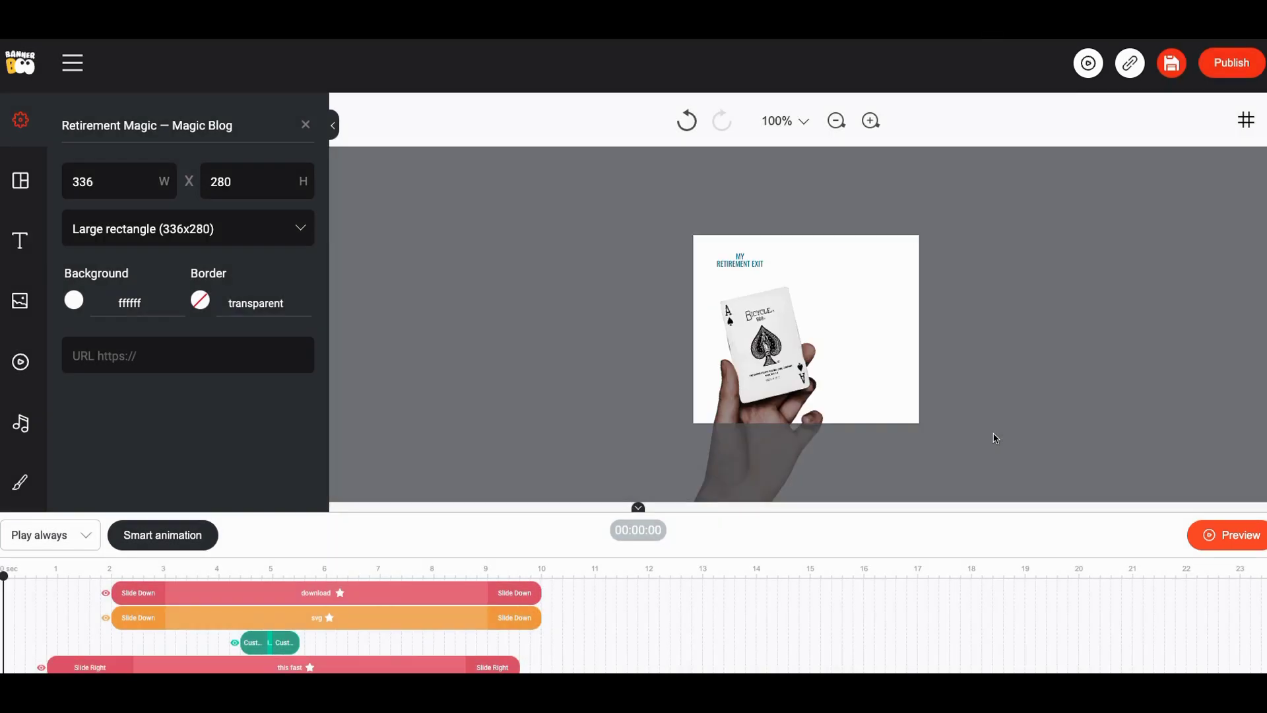
Examine the banner's timeline layers and their animations, such as Slide Down, Slide Right, Fade and Custom.
scroll(458, 595, down, 3)
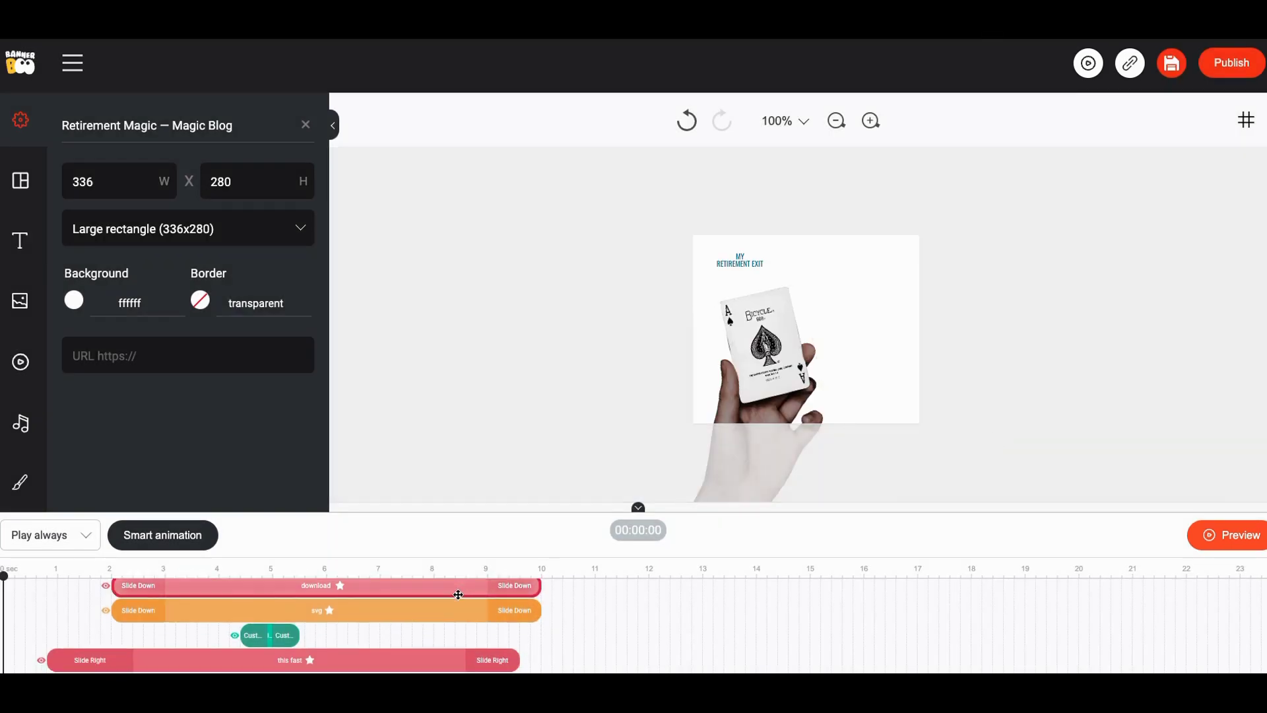
scroll(453, 603, down, 4)
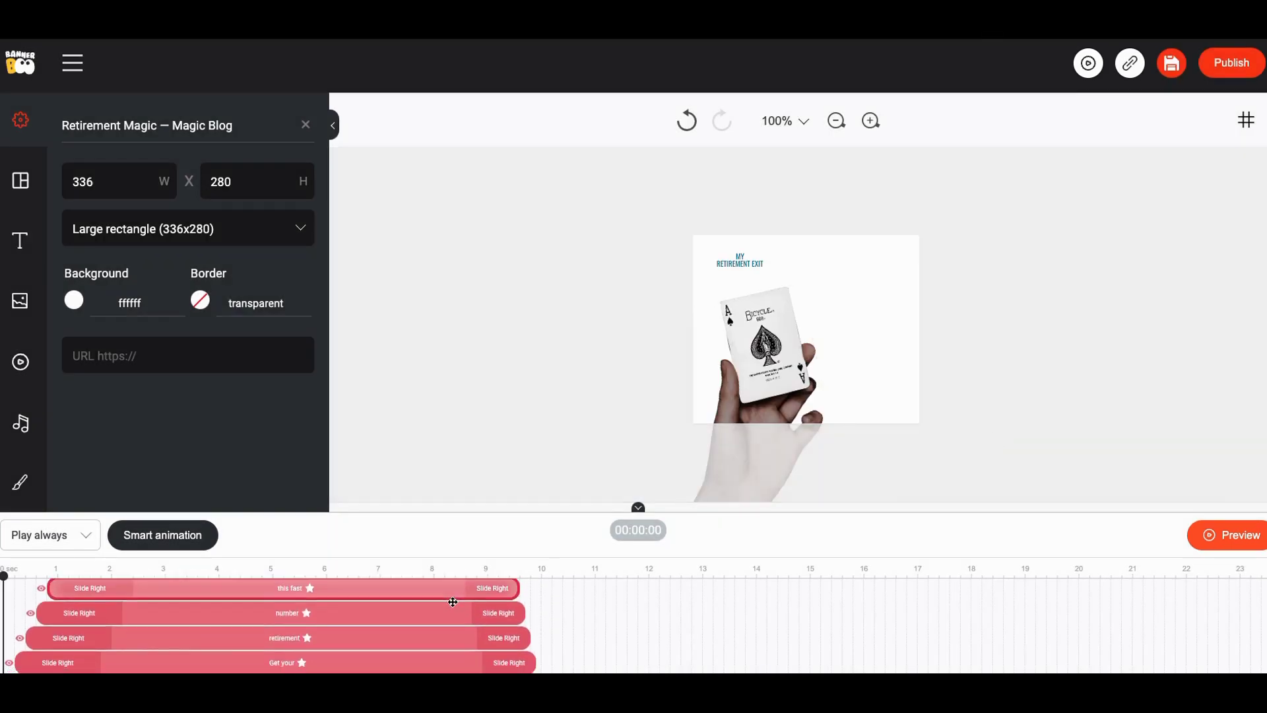
scroll(452, 604, down, 2)
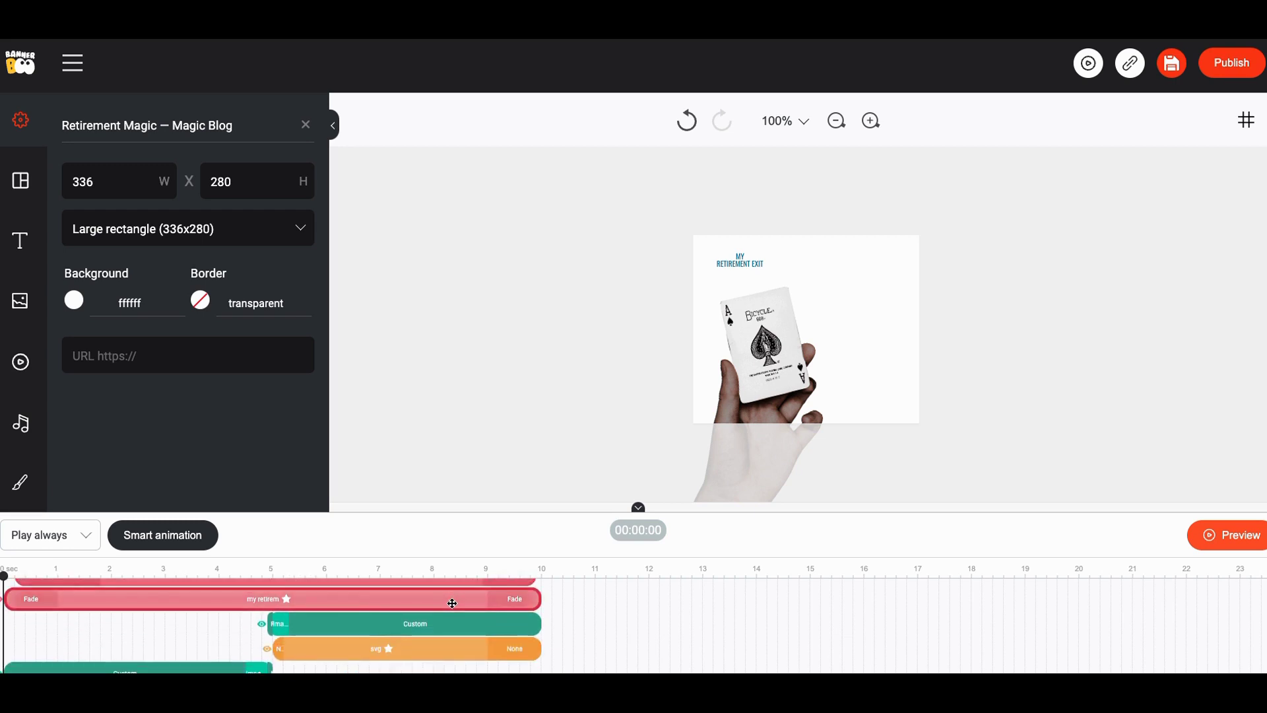
scroll(452, 604, up, 10)
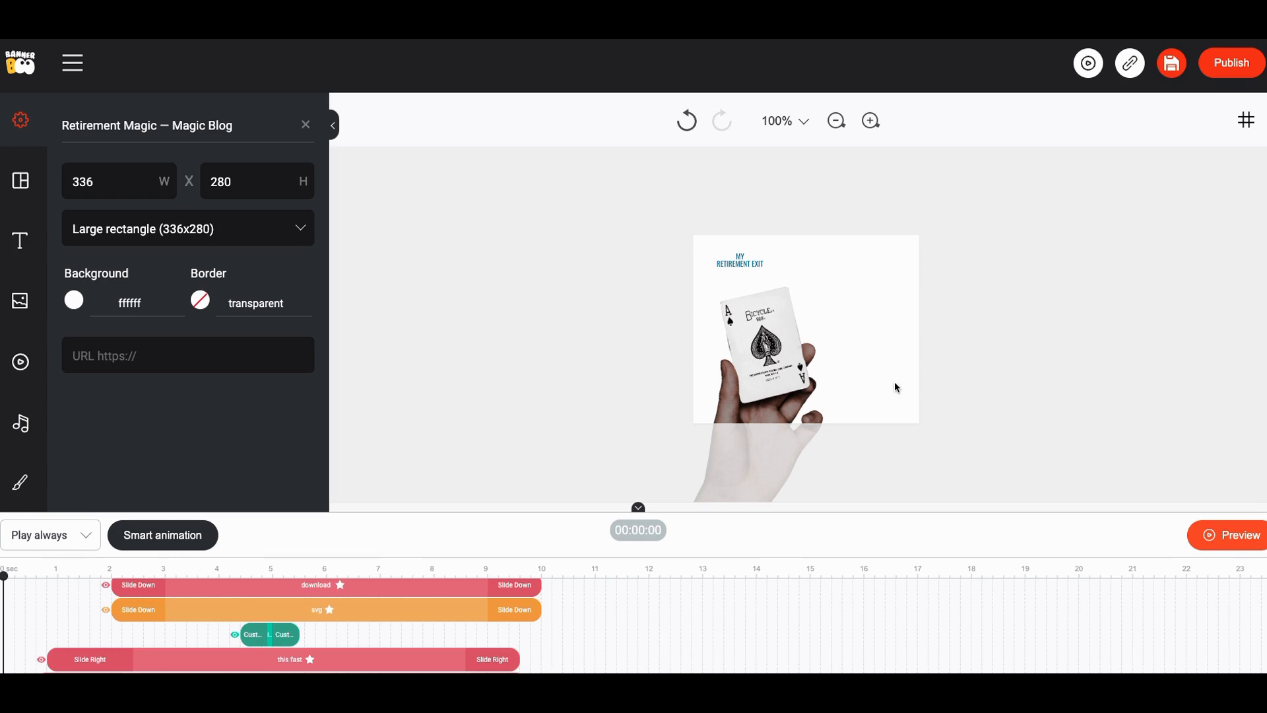
scroll(426, 604, down, 2)
scroll(427, 605, up, 2)
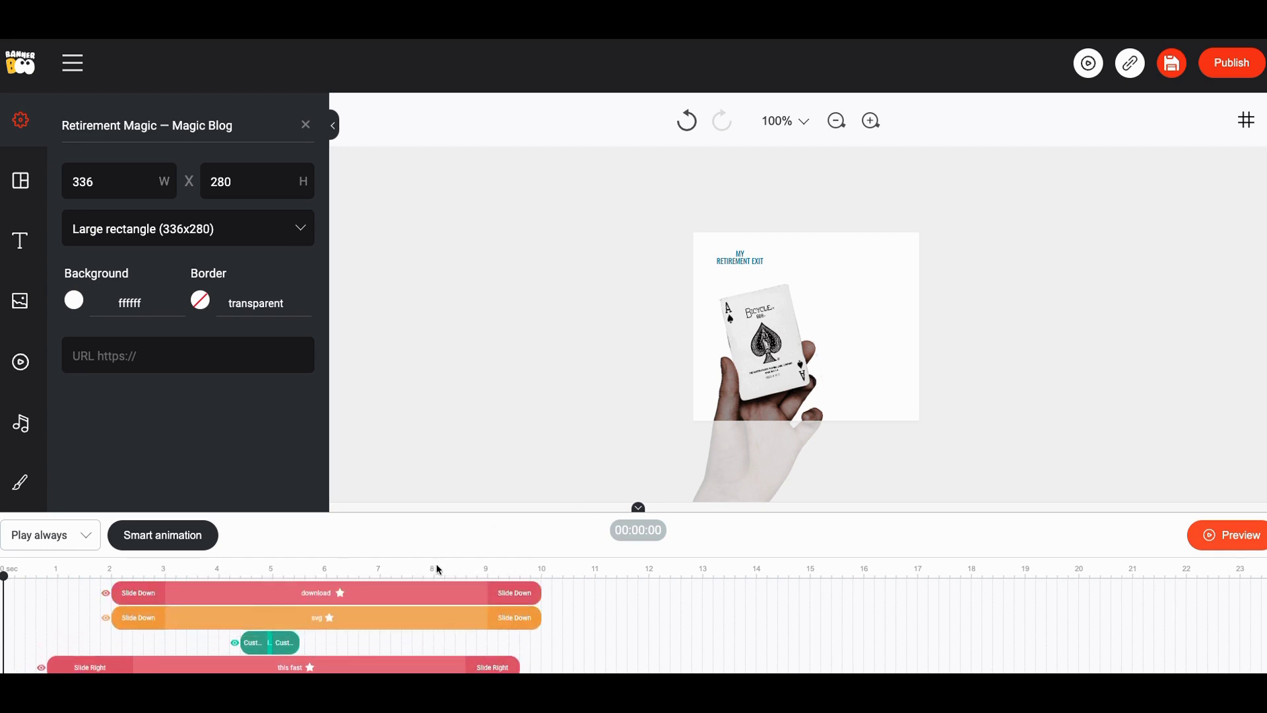
scroll(419, 603, down, 1)
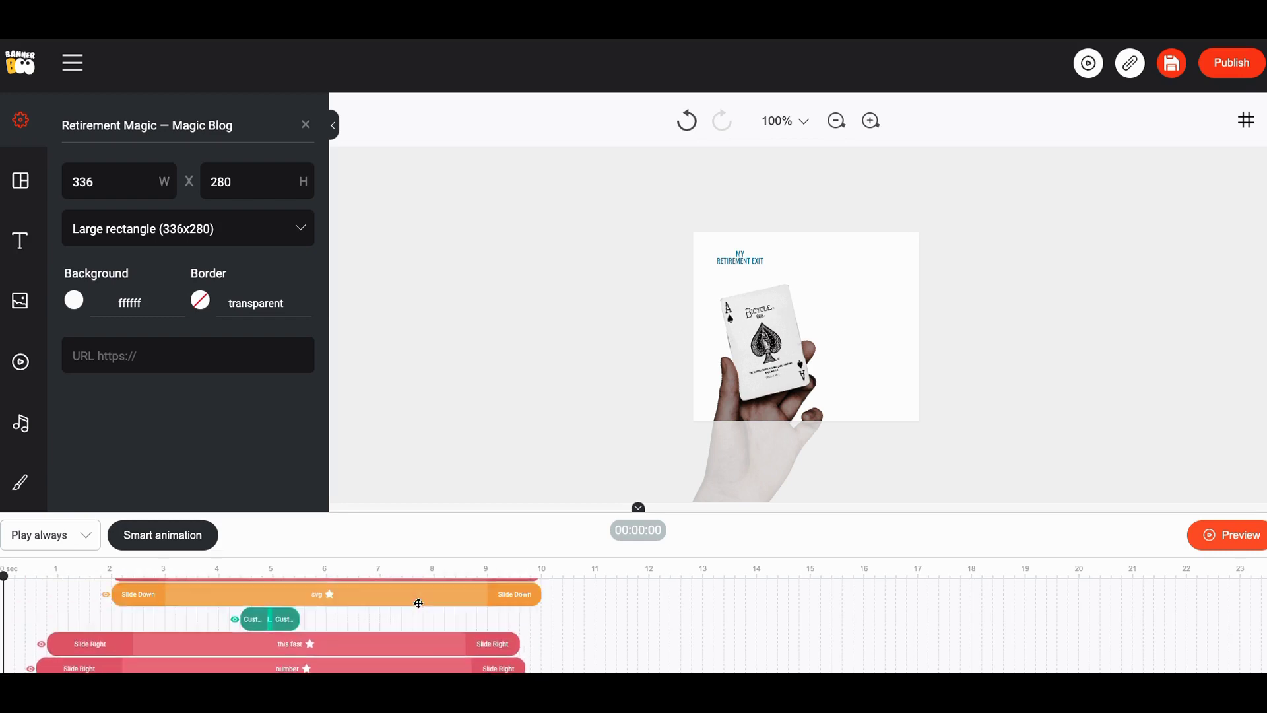
scroll(419, 603, down, 5)
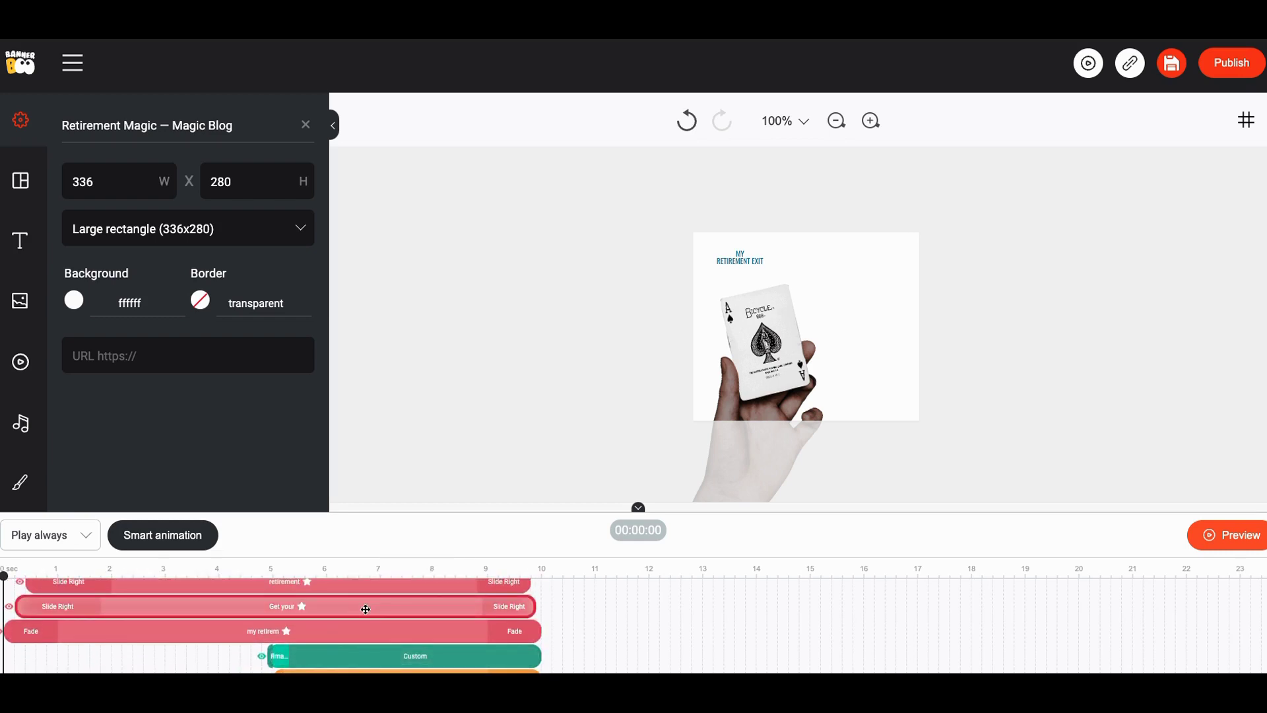
Inspect the "Get your" text layer and the DOWNLOAD NOW button by selecting each to show its editing options.
click(367, 608)
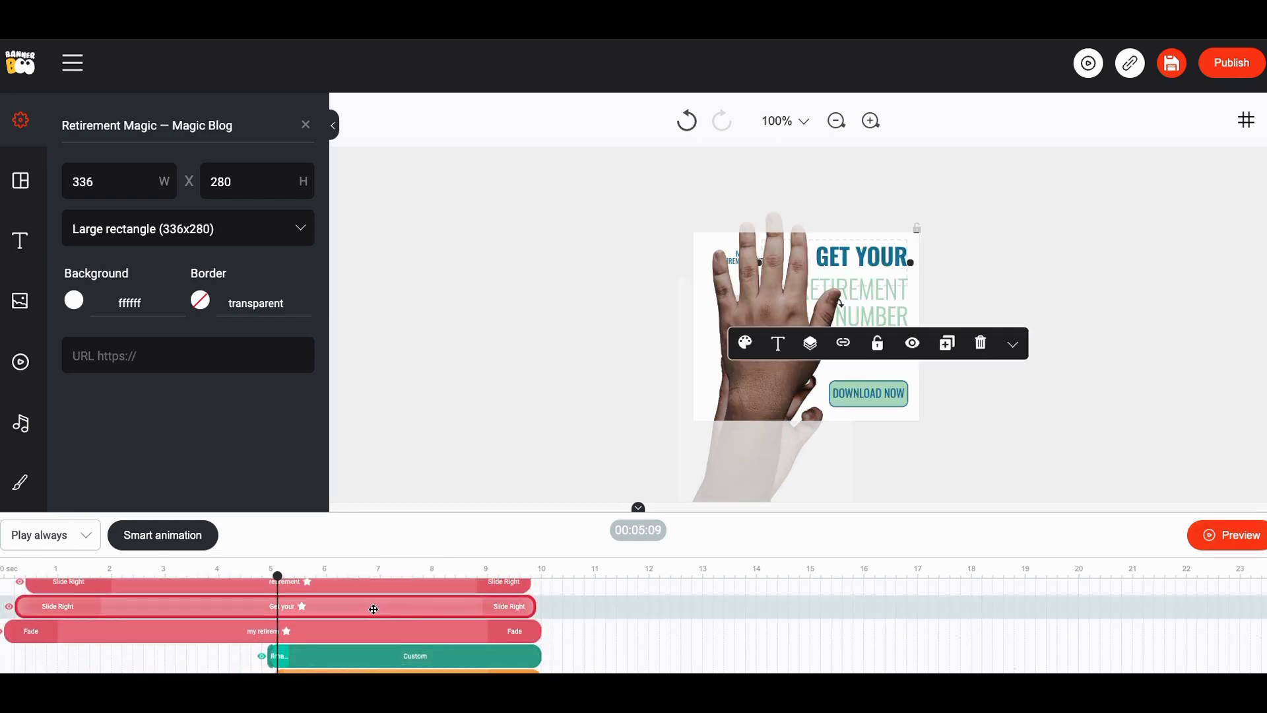
scroll(374, 608, down, 2)
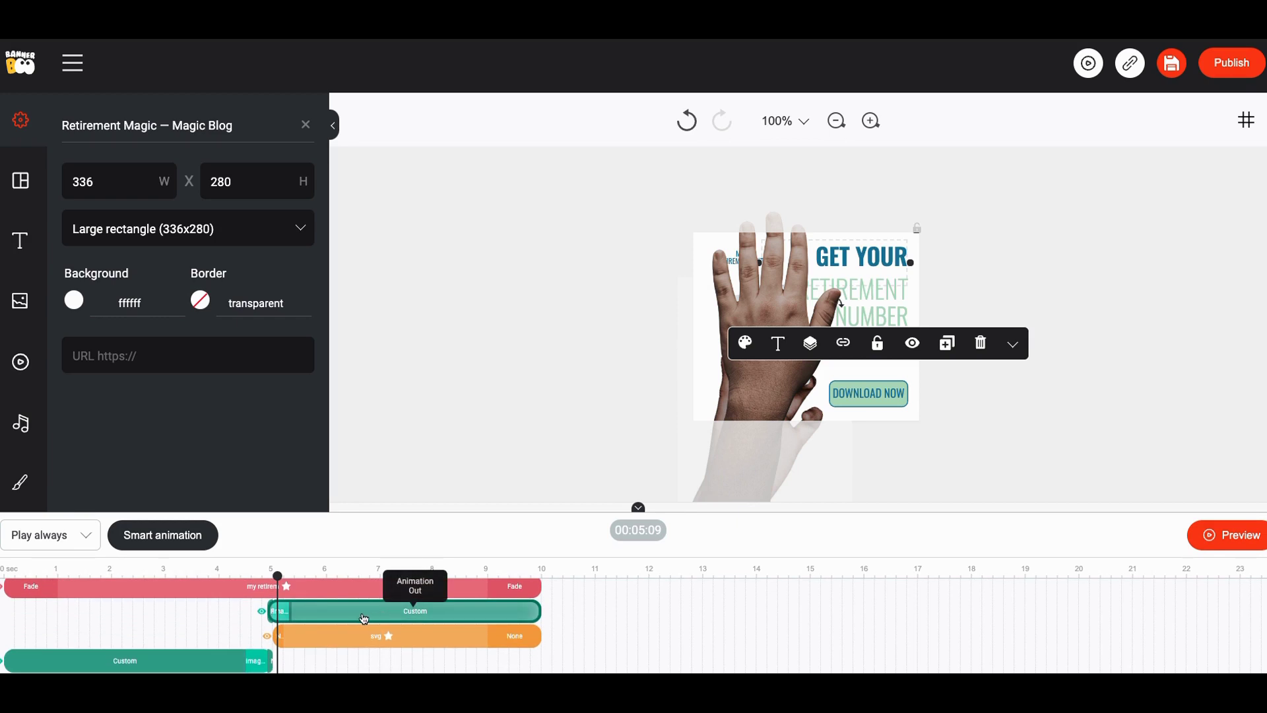
scroll(364, 618, up, 1)
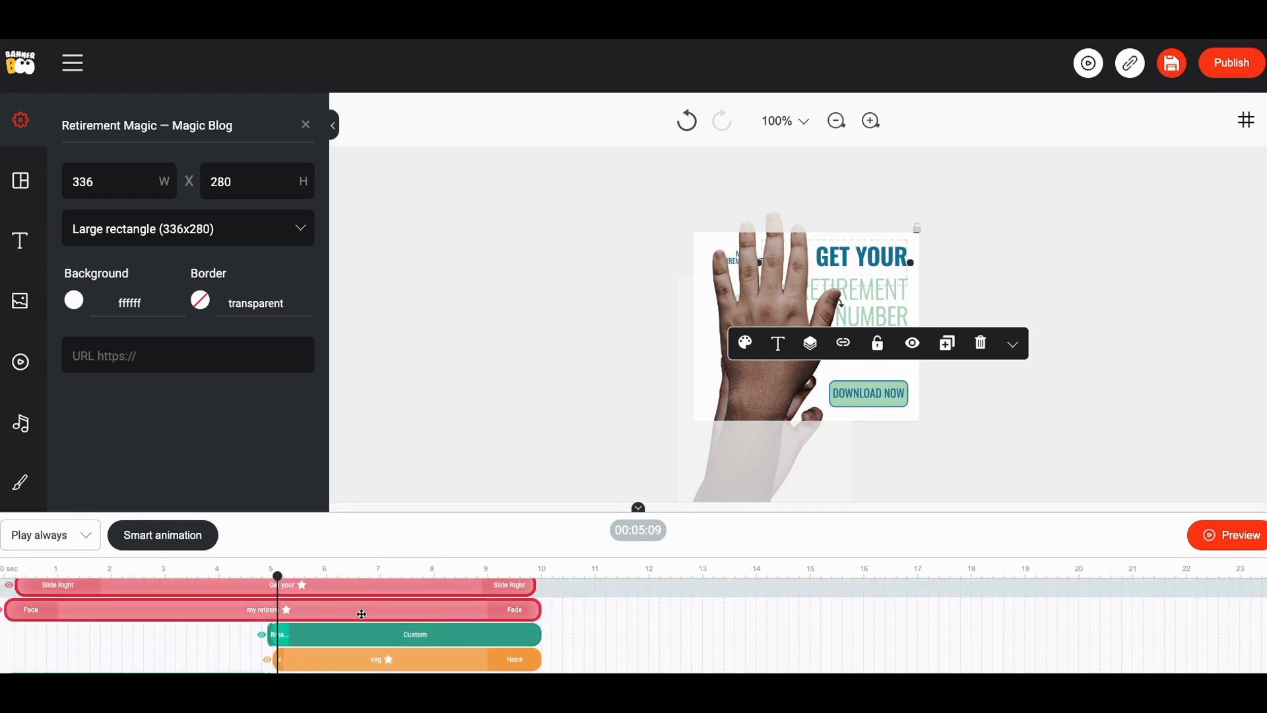
click(884, 399)
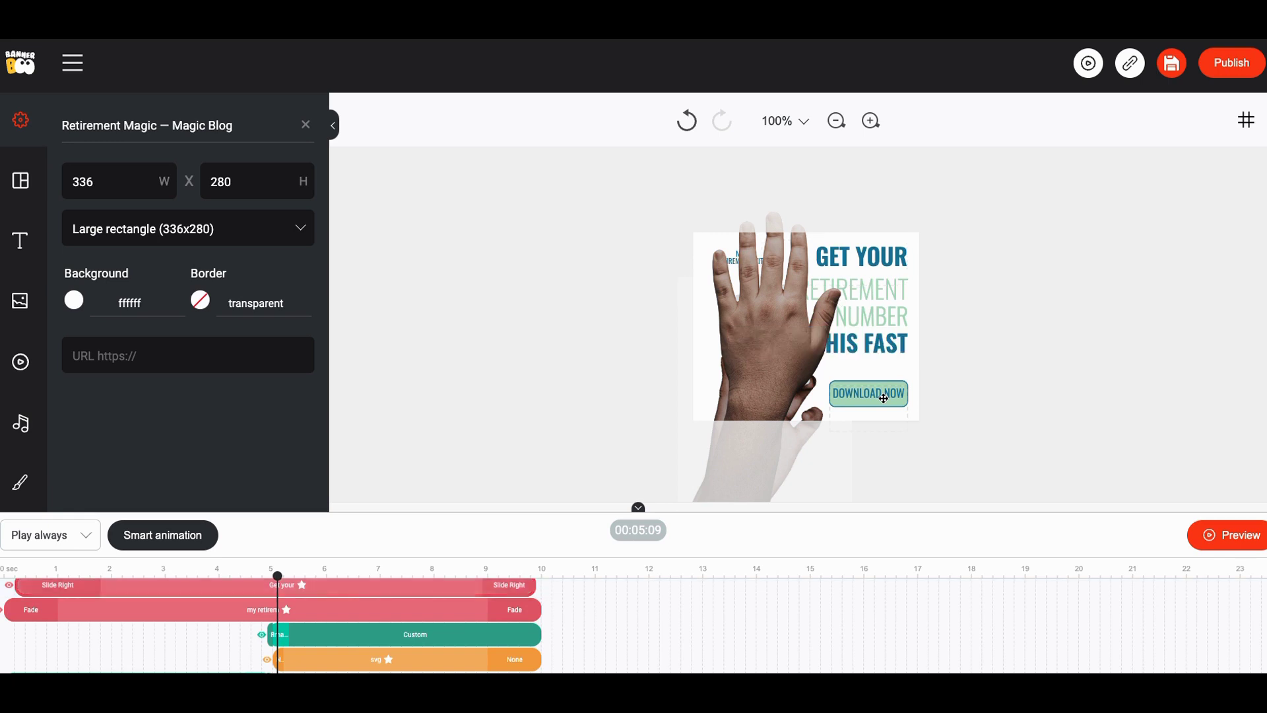
click(884, 399)
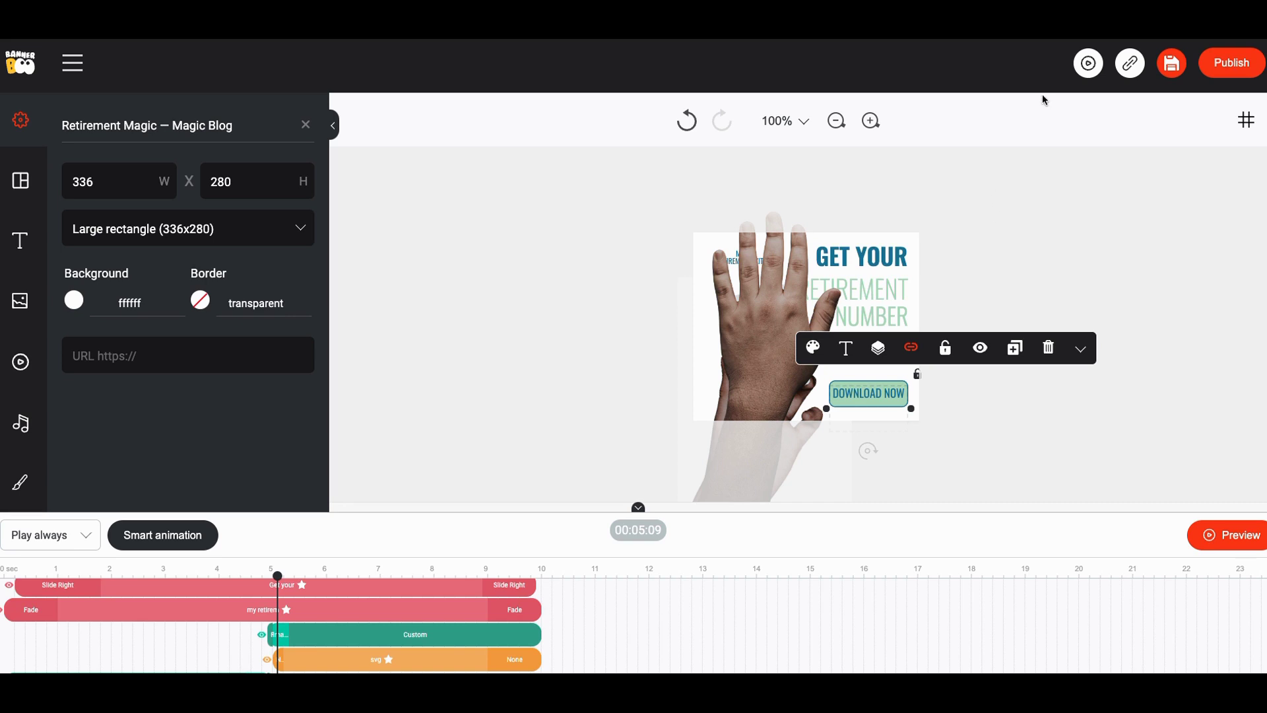
Save the banner and show the available publishing and export formats.
click(1171, 63)
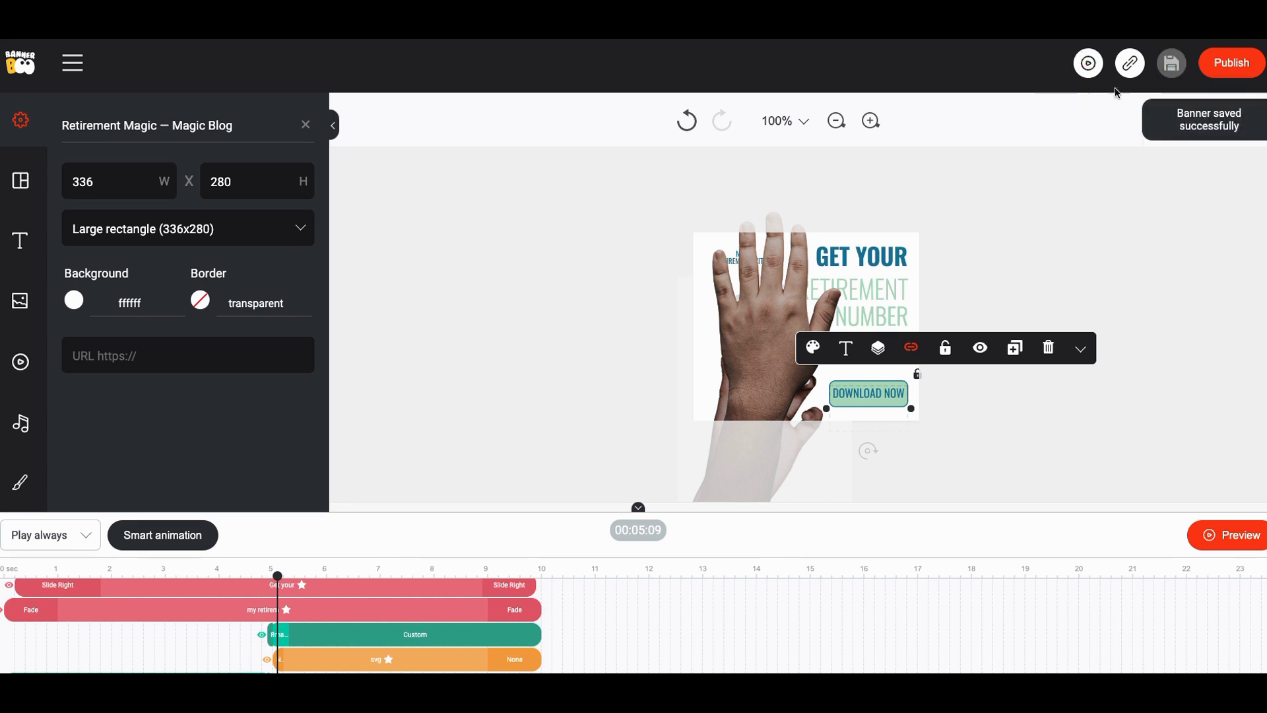
click(1223, 76)
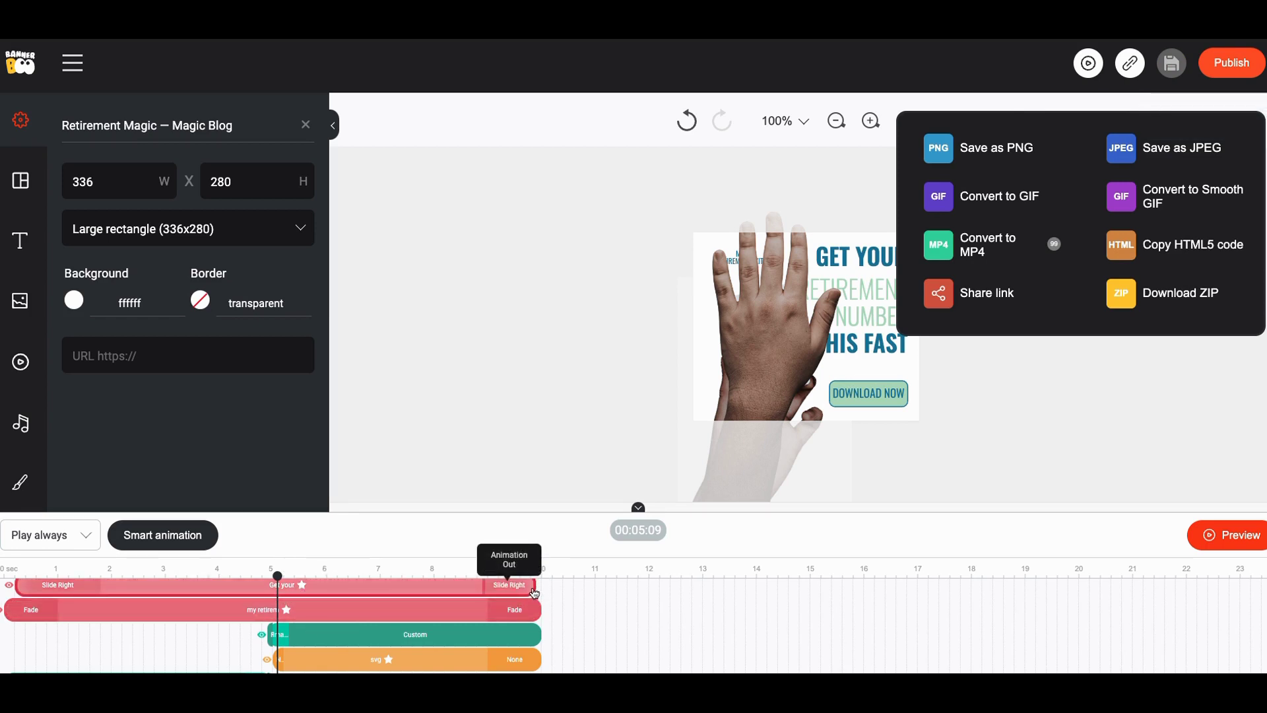
Extend the "Get your" text layer on the timeline so that it ends at 10 seconds.
click(535, 592)
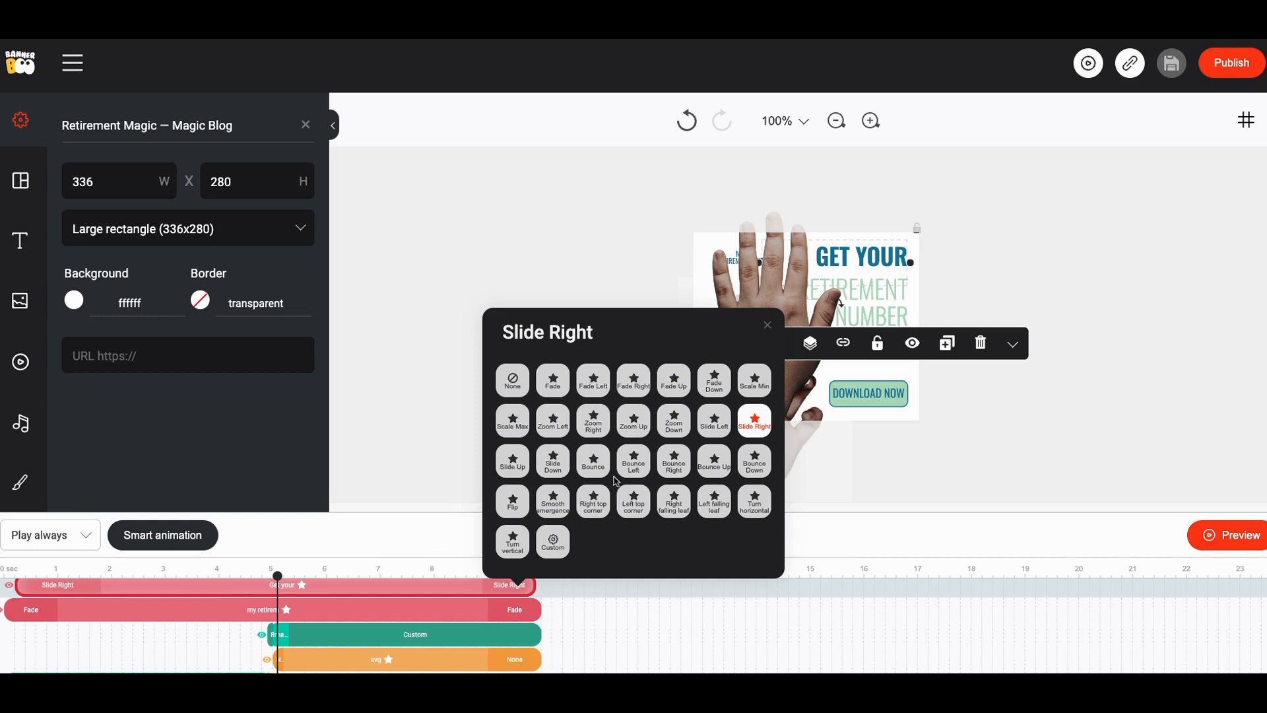
click(538, 589)
drag(540, 589, 542, 589)
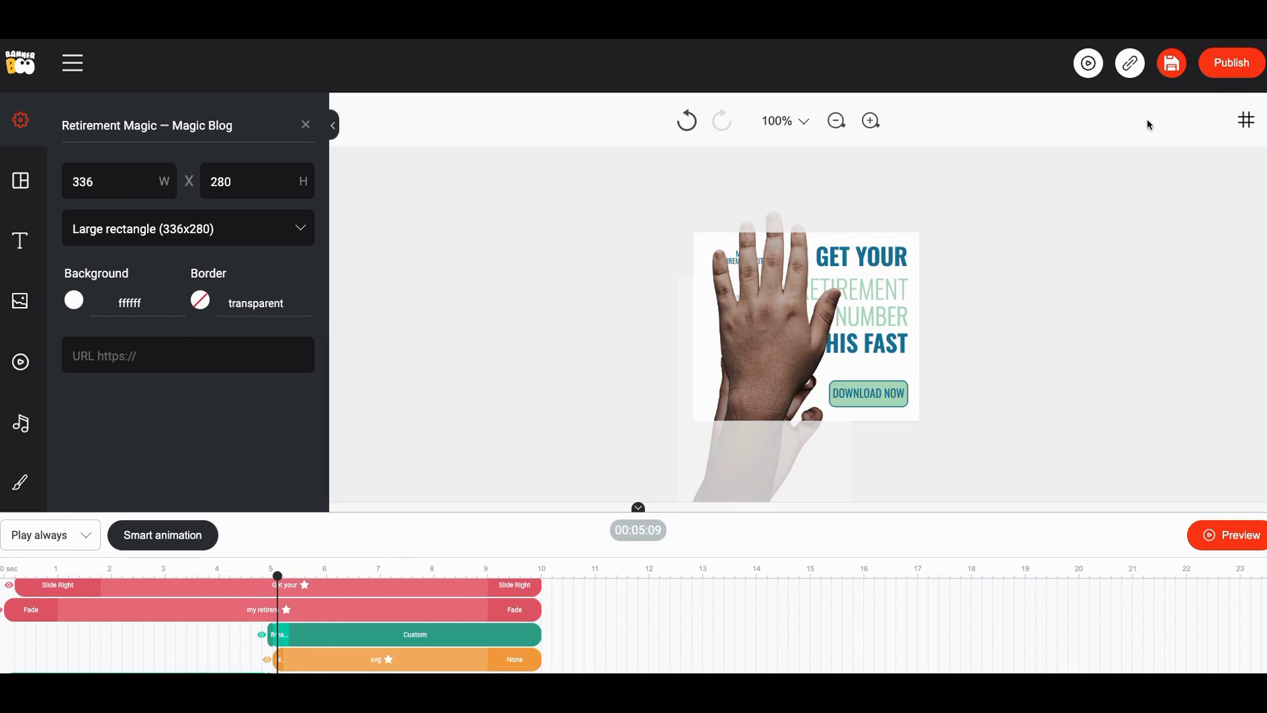
Bring up the banner's HTML5 embed code, enable Responsiveness for the Animated (HTML5) type, and close the code window.
click(1231, 69)
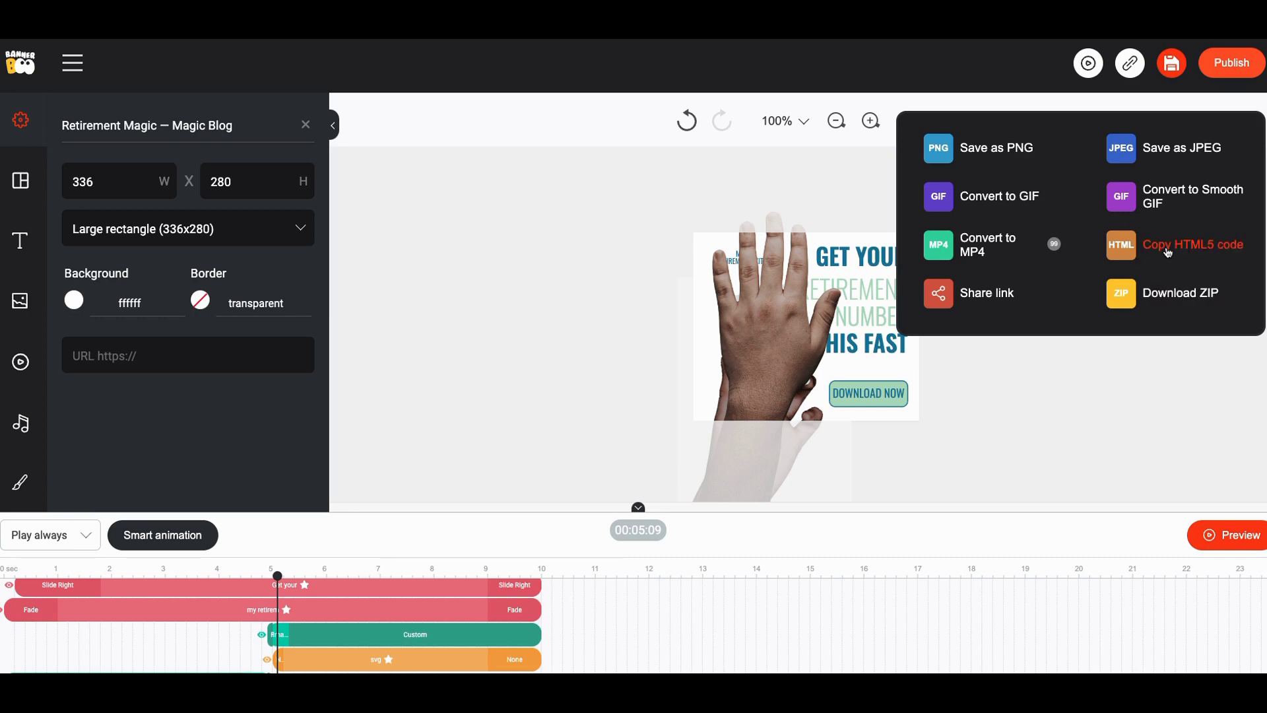
click(1176, 250)
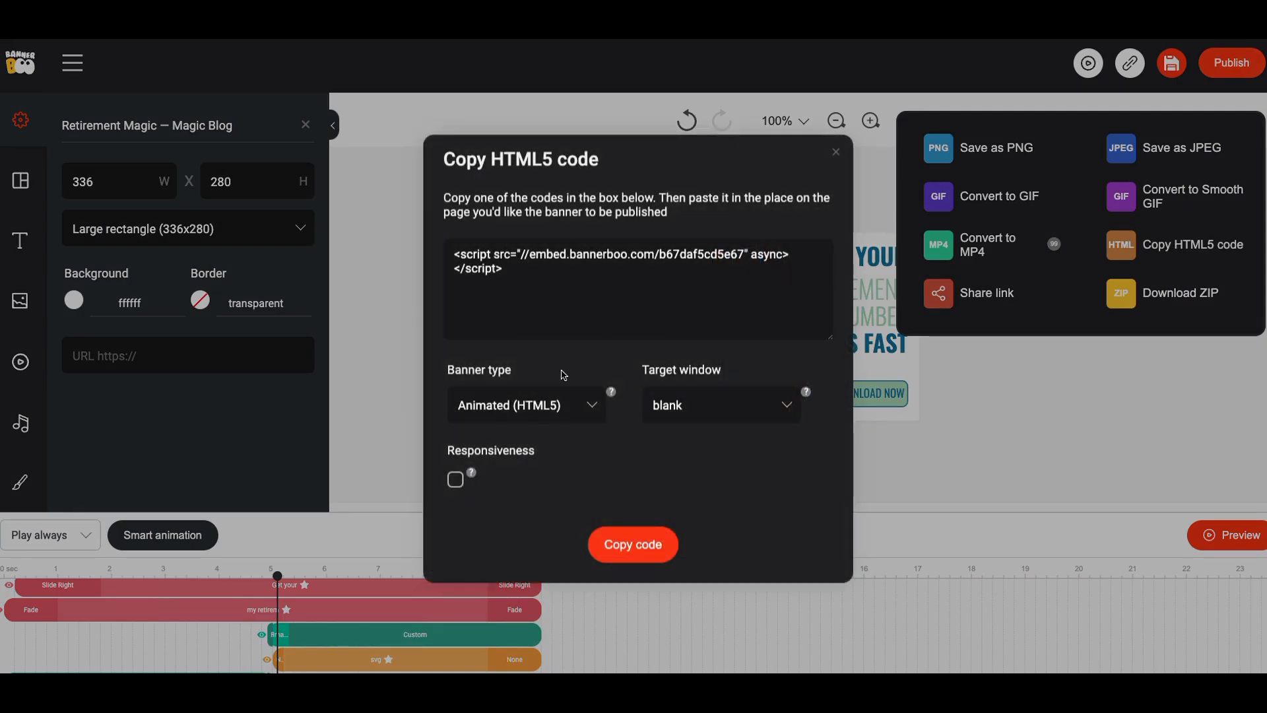
click(460, 487)
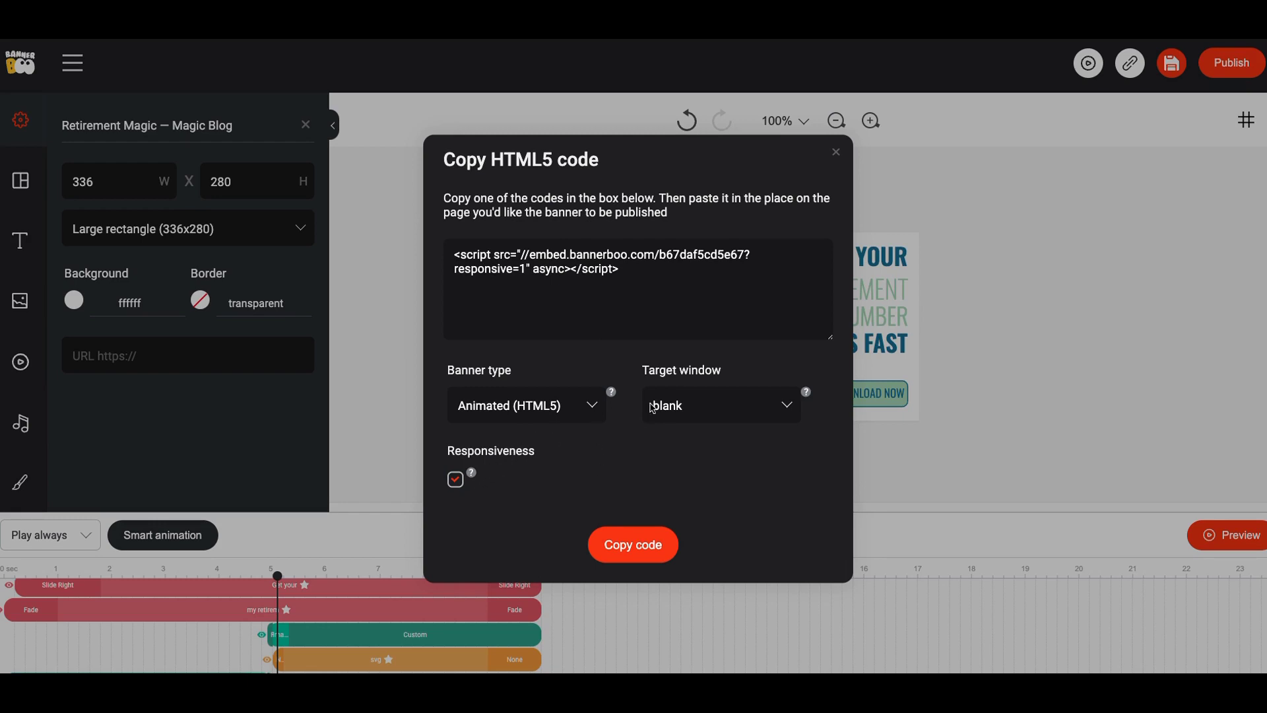
click(836, 152)
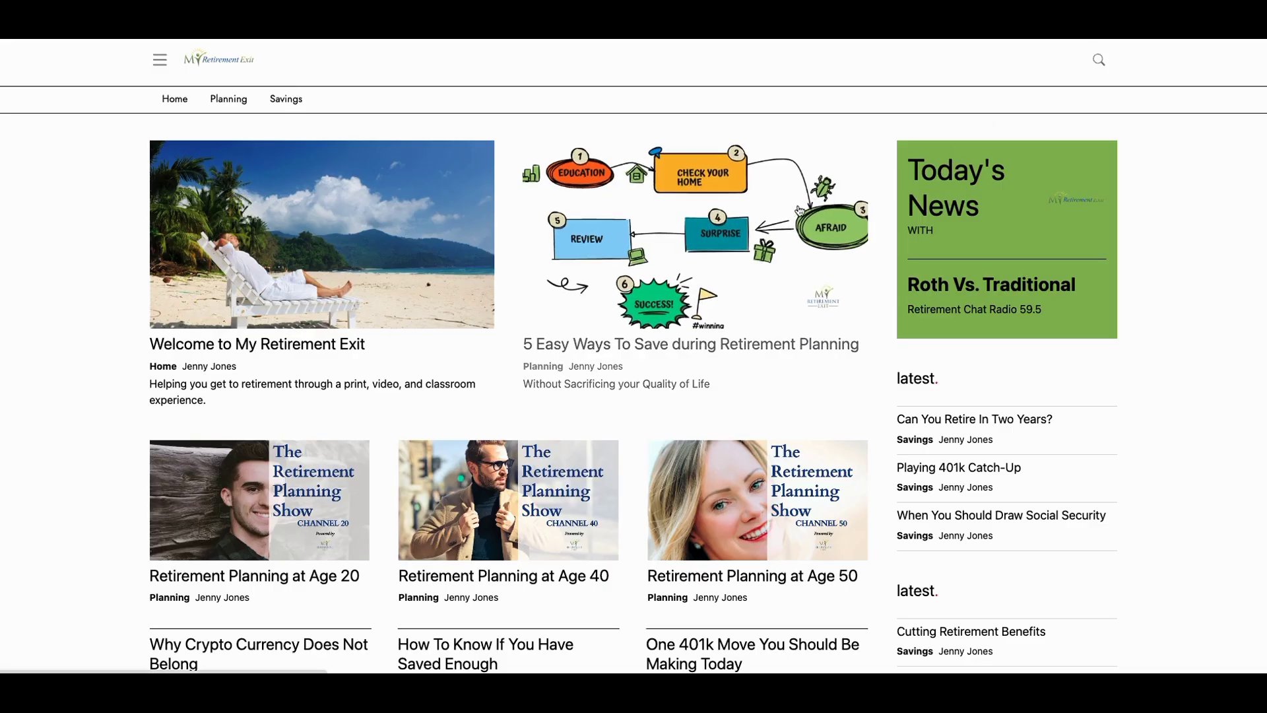
Open the "Welcome to My Retirement Exit" article from the My Retirement Exit website's home page.
scroll(418, 231, down, 1)
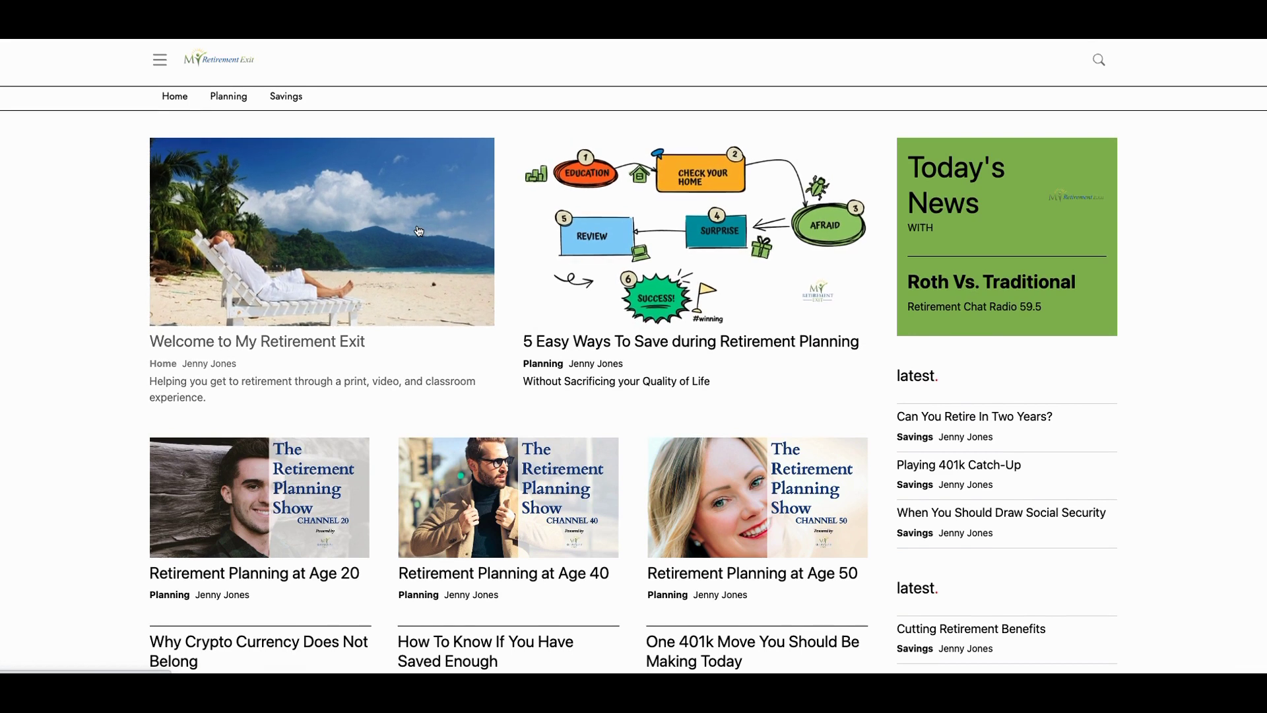
scroll(416, 230, up, 1)
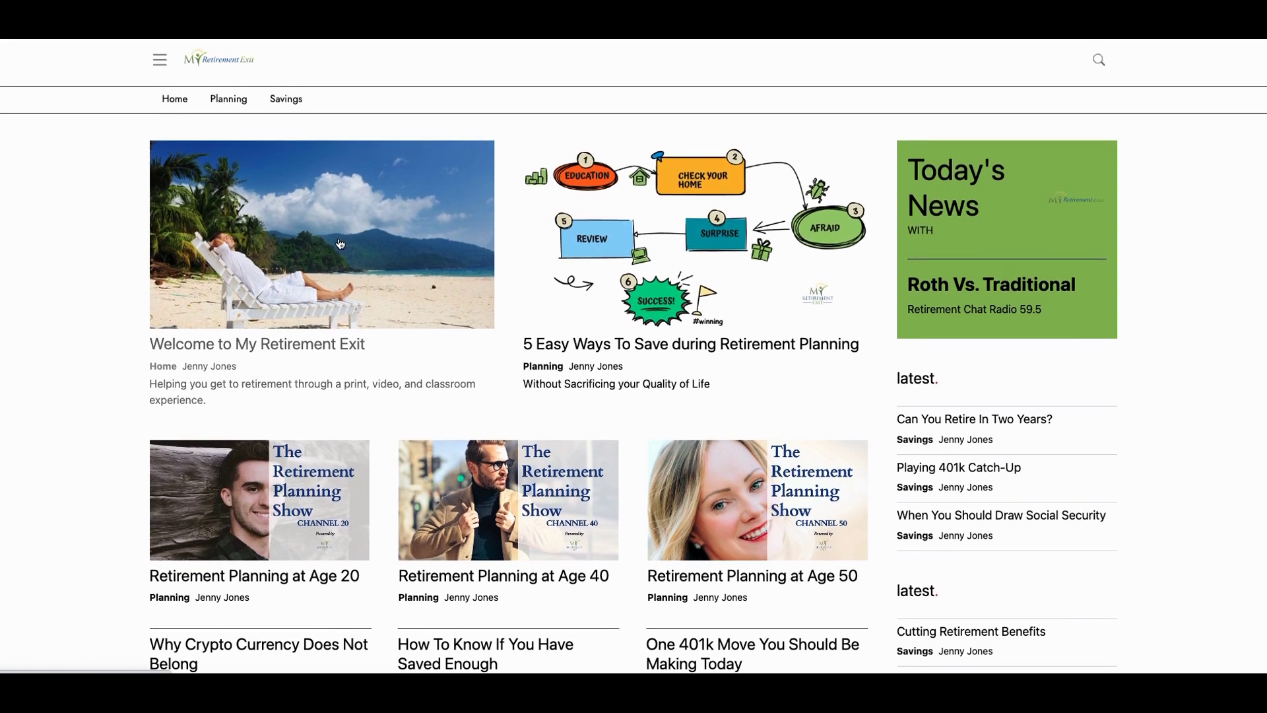
scroll(340, 244, down, 1)
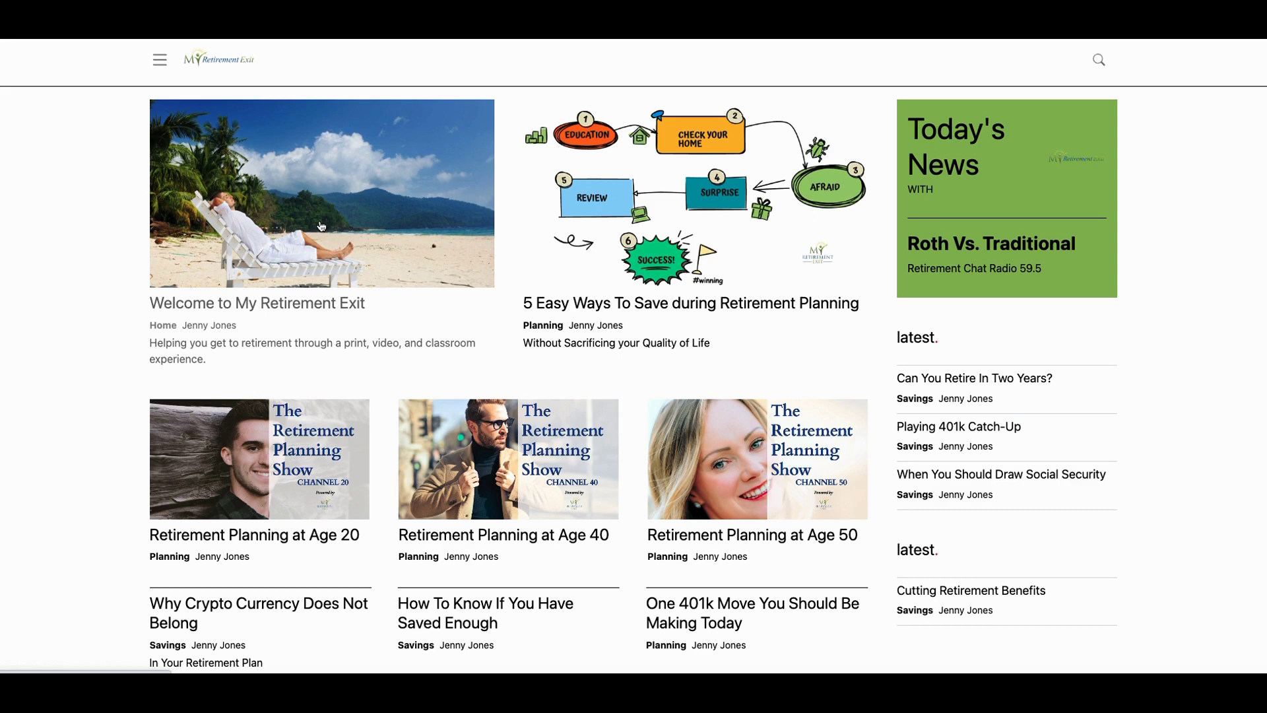
click(365, 209)
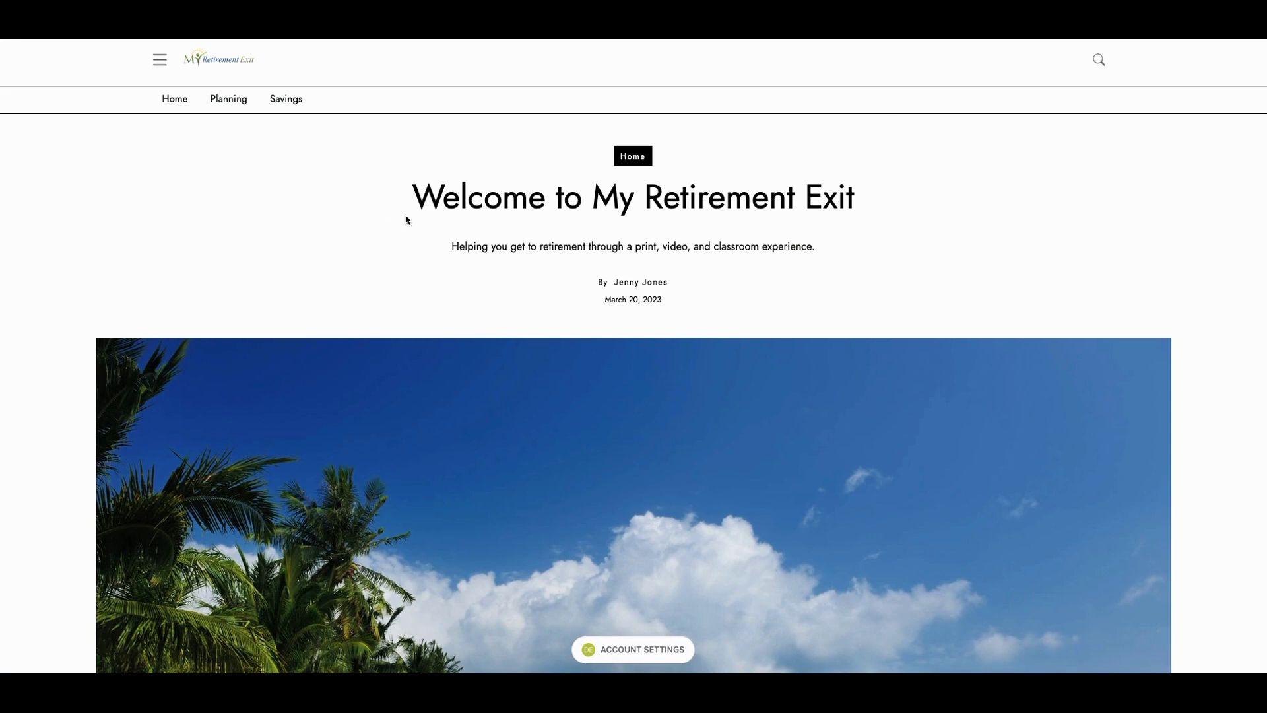
Read through the welcome article down to the embedded animated "Get your retirement number this fast" banner and examine how it plays.
scroll(588, 244, down, 5)
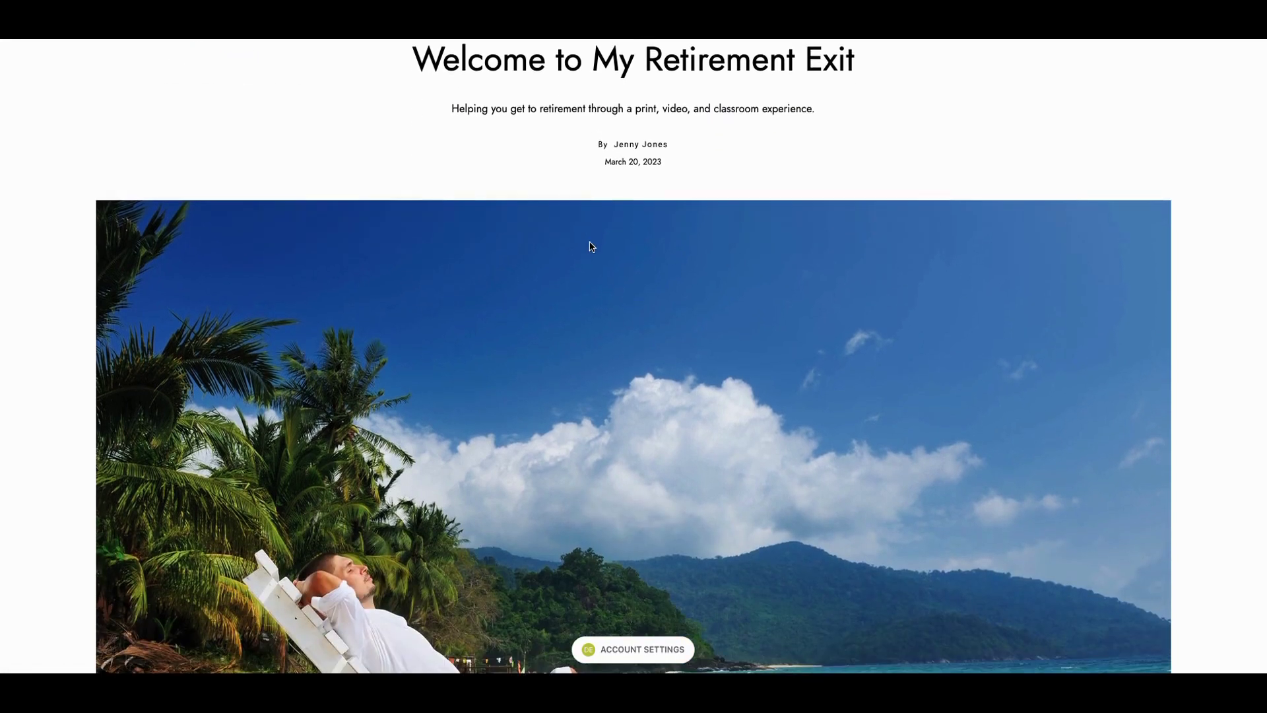
scroll(591, 248, down, 6)
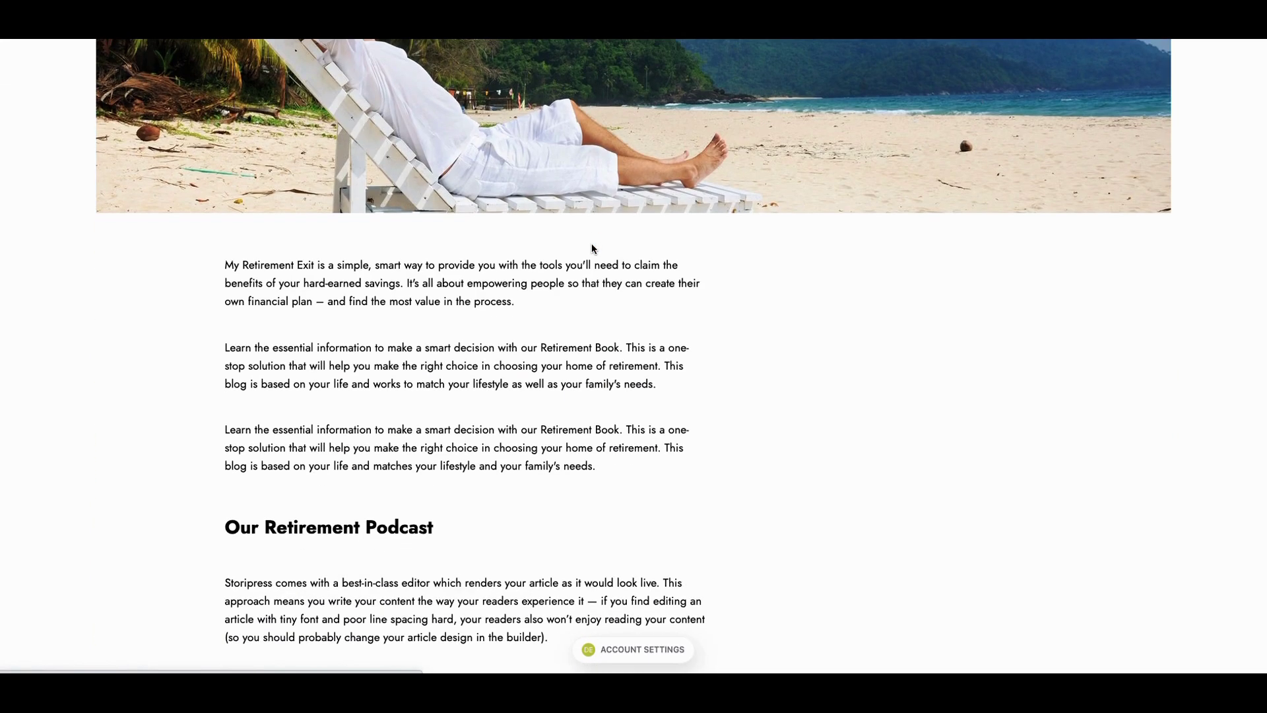
scroll(592, 249, down, 2)
scroll(591, 244, down, 9)
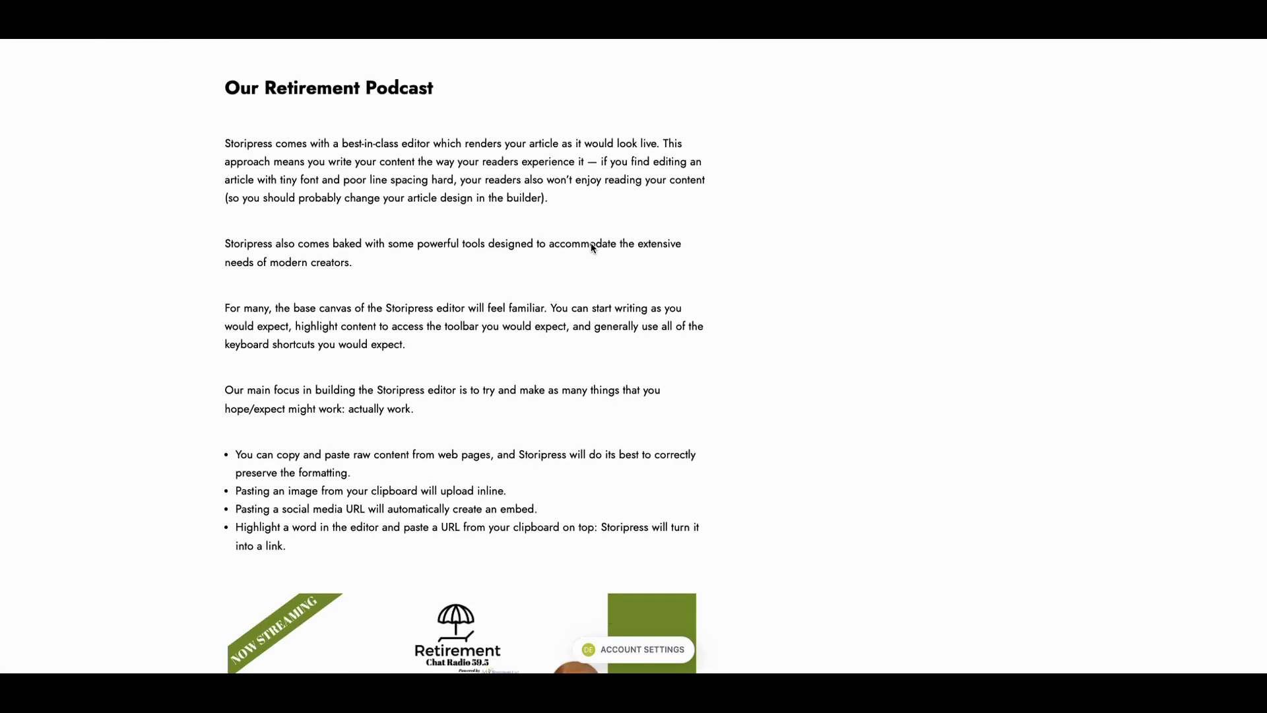
scroll(597, 251, down, 7)
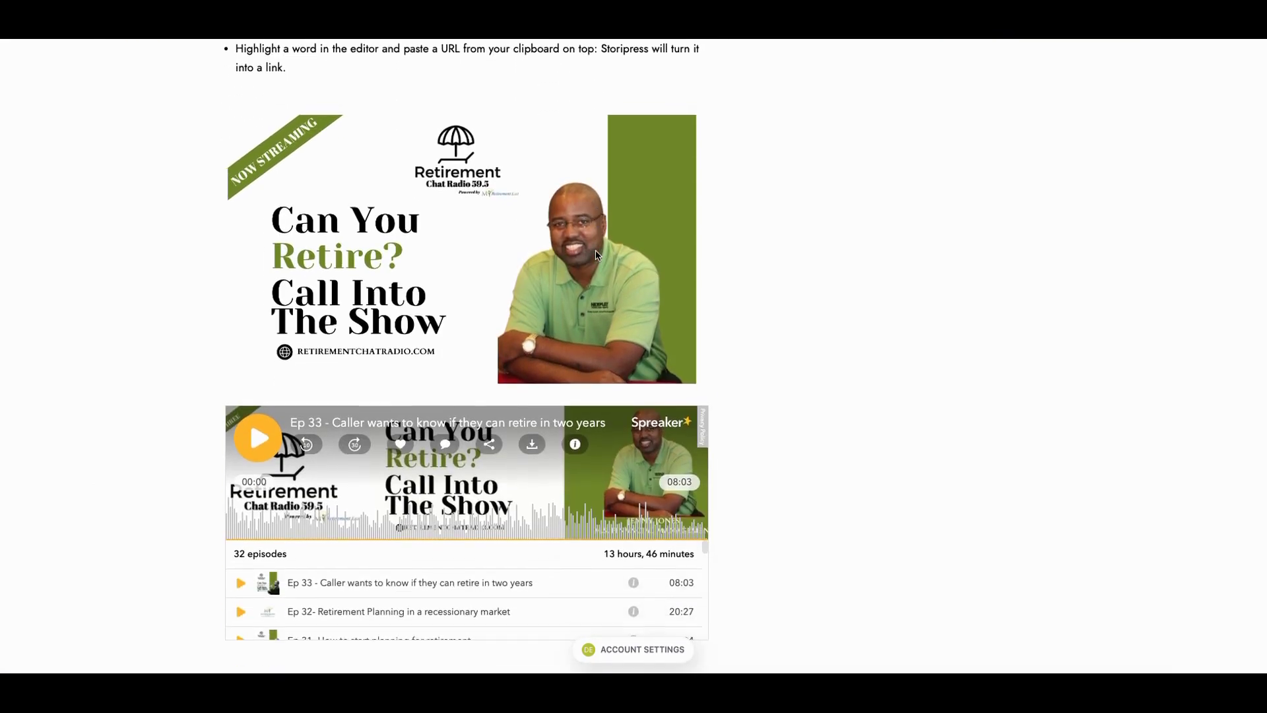
scroll(608, 257, down, 10)
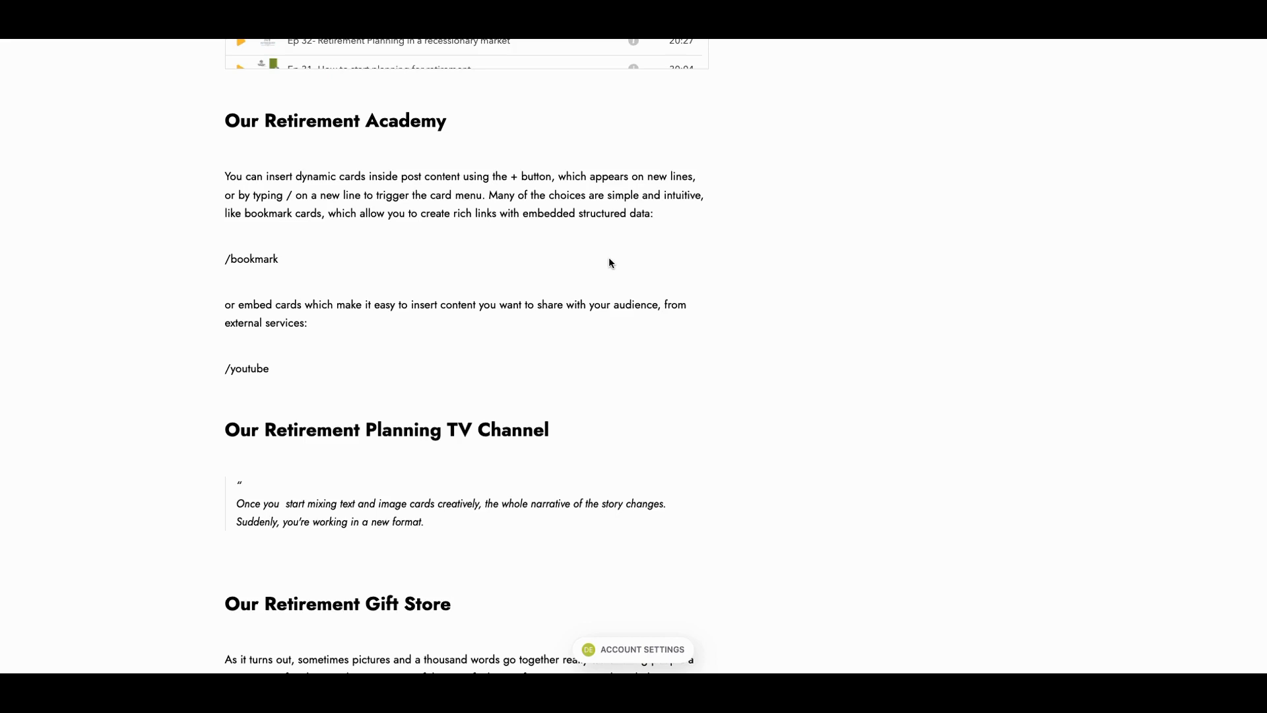
scroll(610, 263, down, 10)
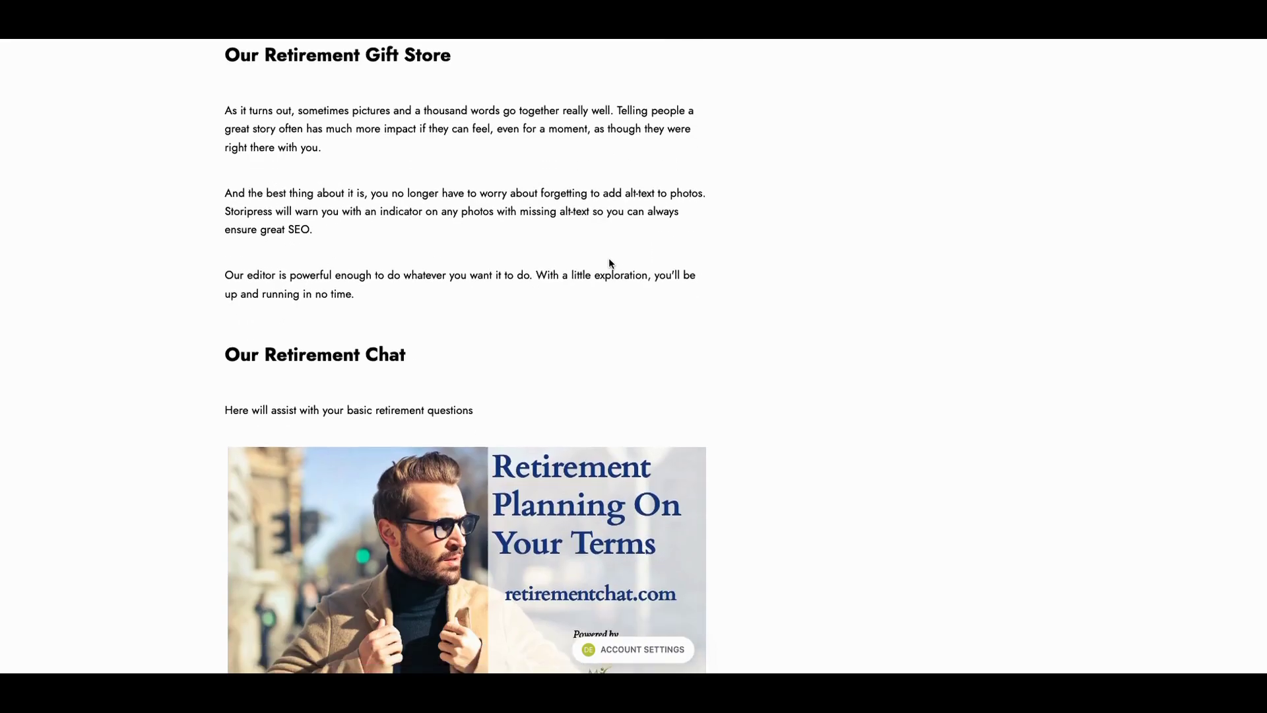
scroll(637, 283, down, 1)
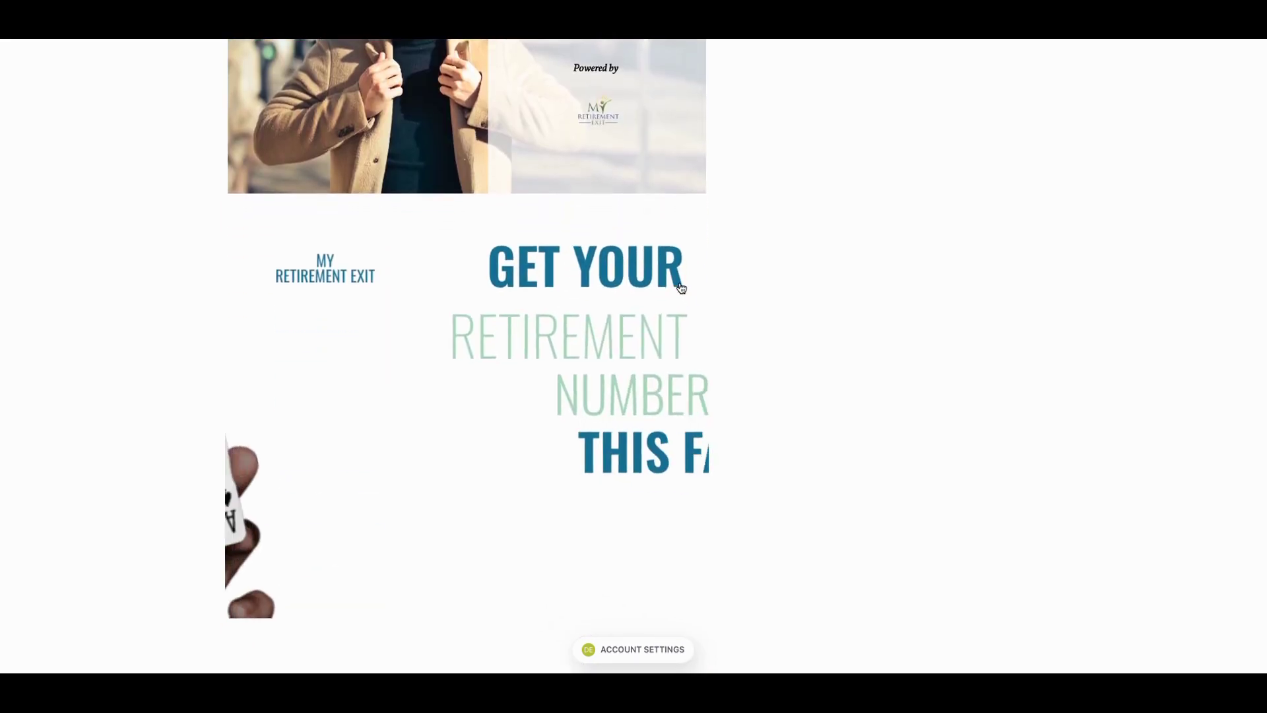
scroll(821, 299, down, 1)
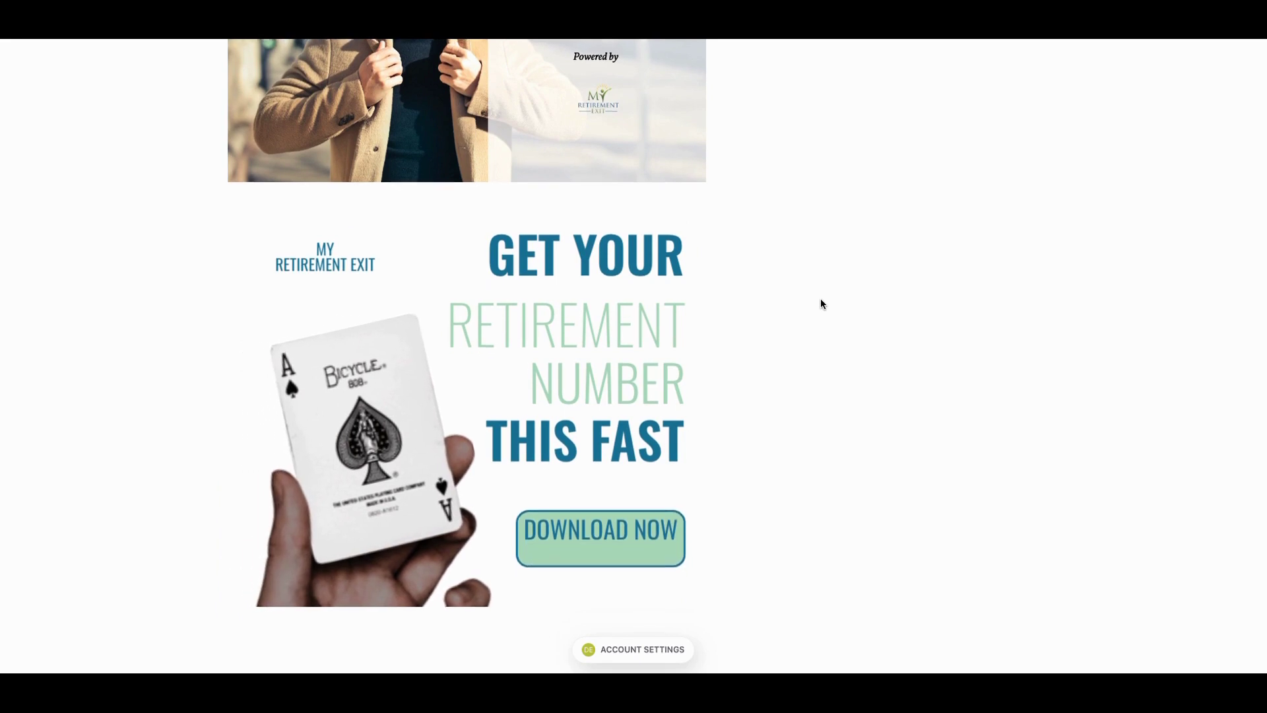